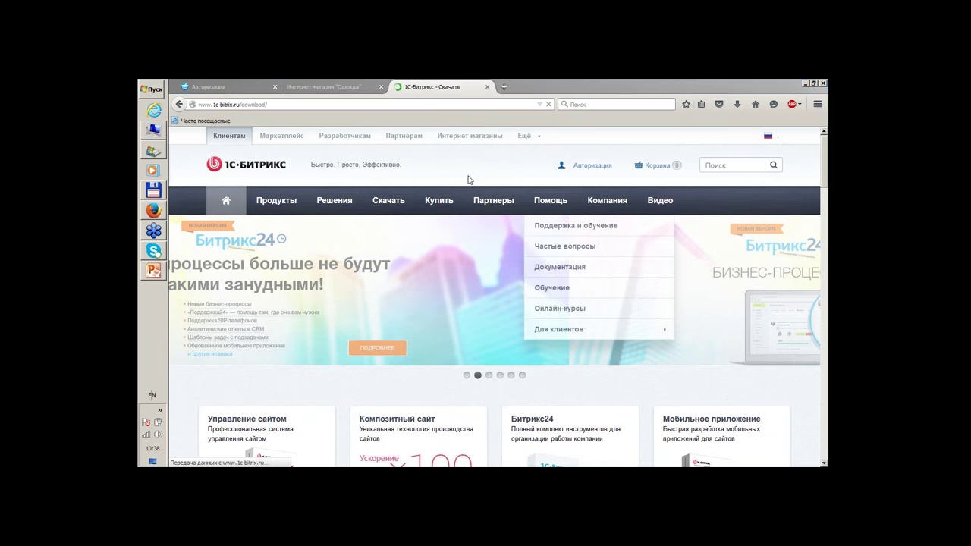
Open the download page for «1С-Битрикс: Управление сайтом»
left_click(419, 442)
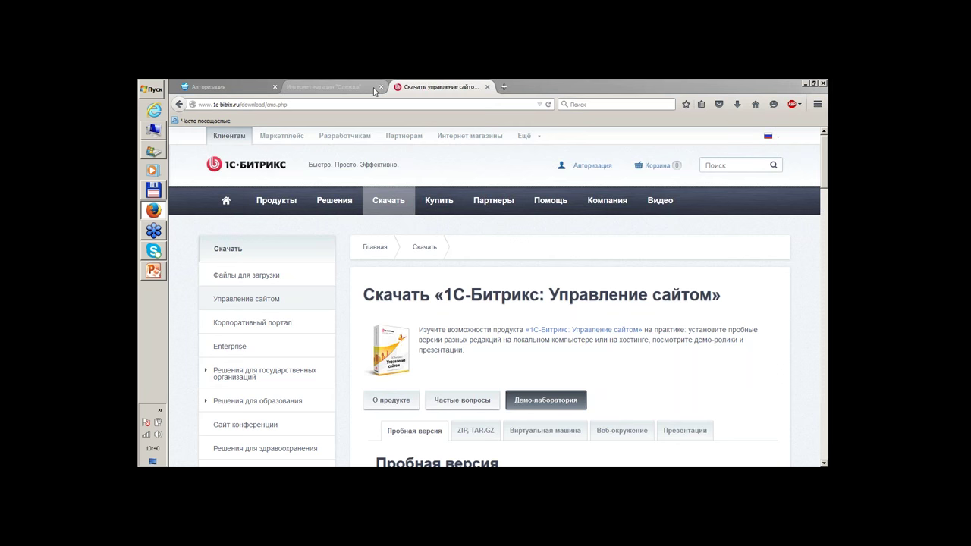
Return to the «Одежда» online shop and dismiss the Маркетплейс banner and the faceted index notice
left_click(350, 85)
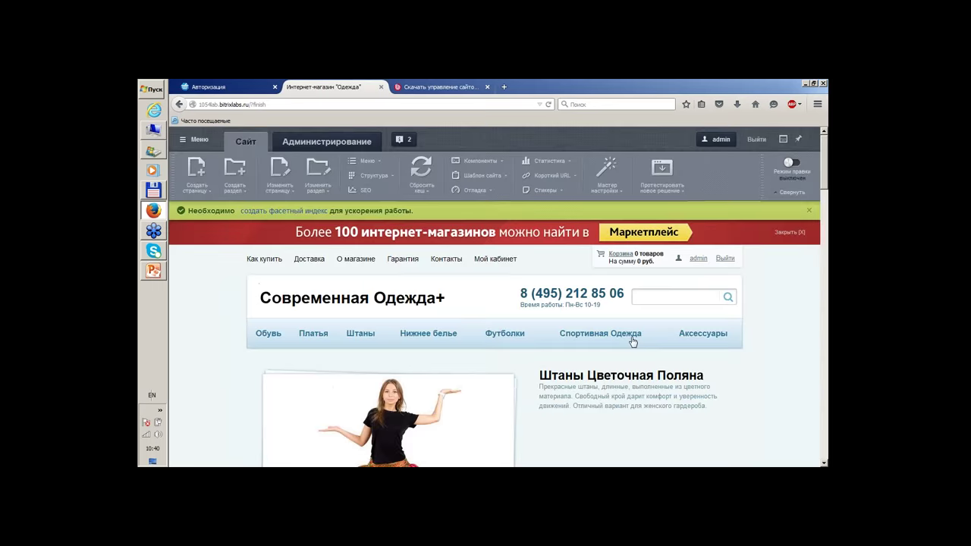
left_click(795, 231)
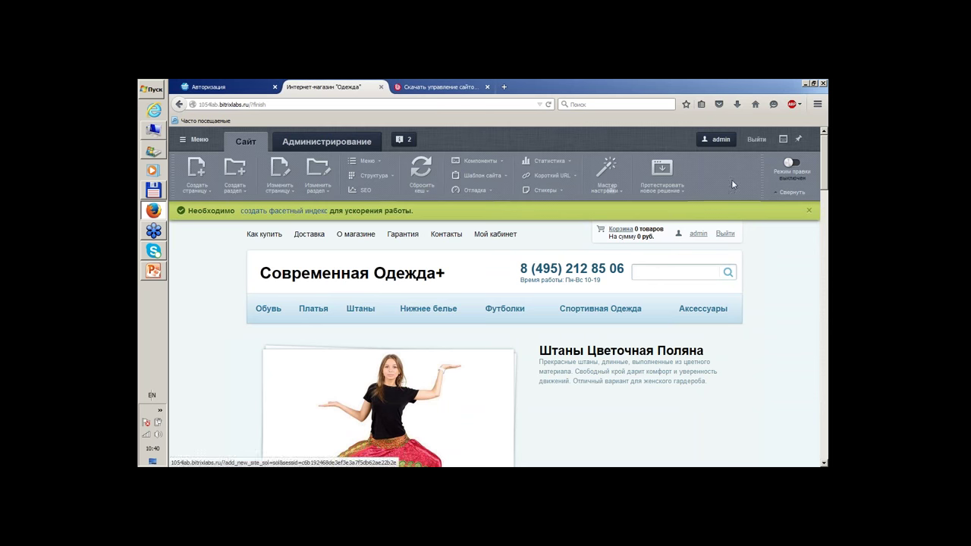
left_click(738, 339)
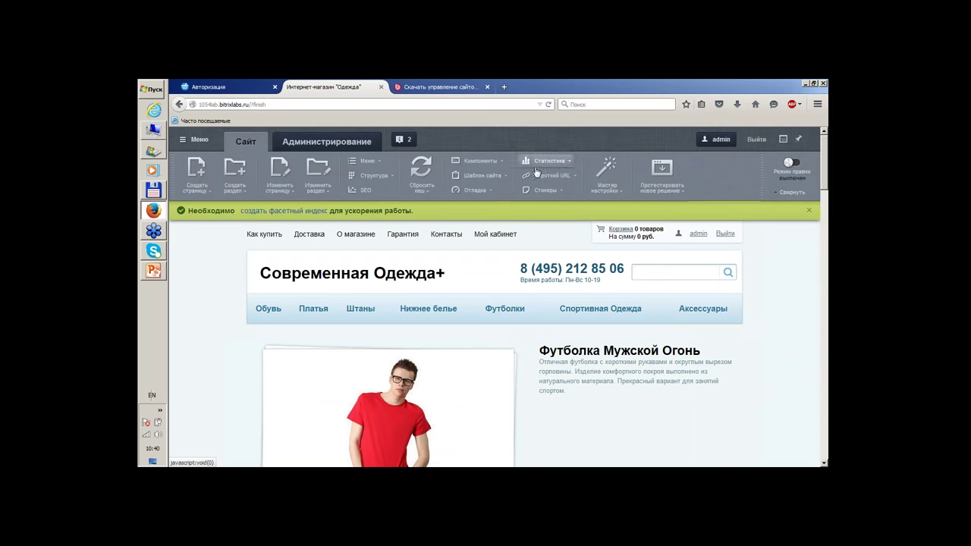
left_click(808, 210)
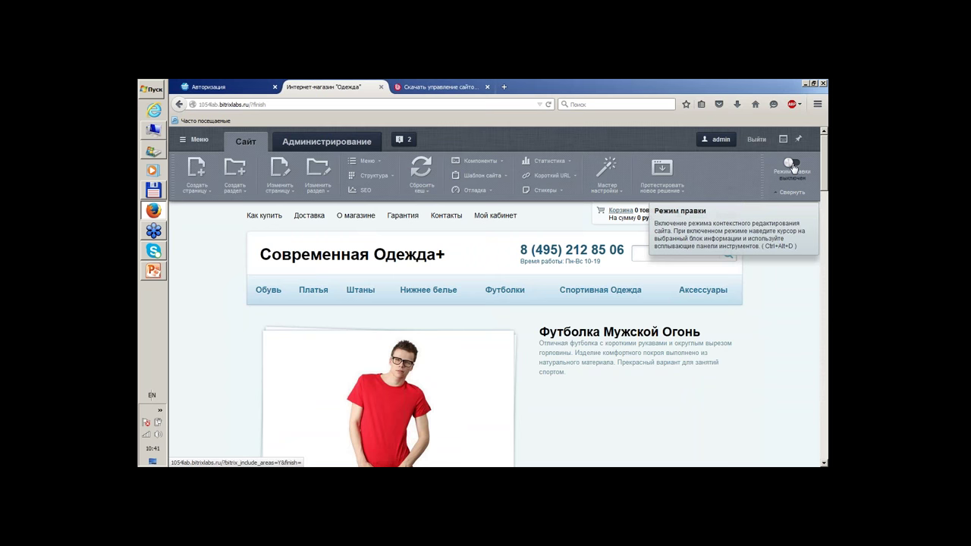
Enable the site's edit mode and look over the editable blocks on the home page
left_click(793, 167)
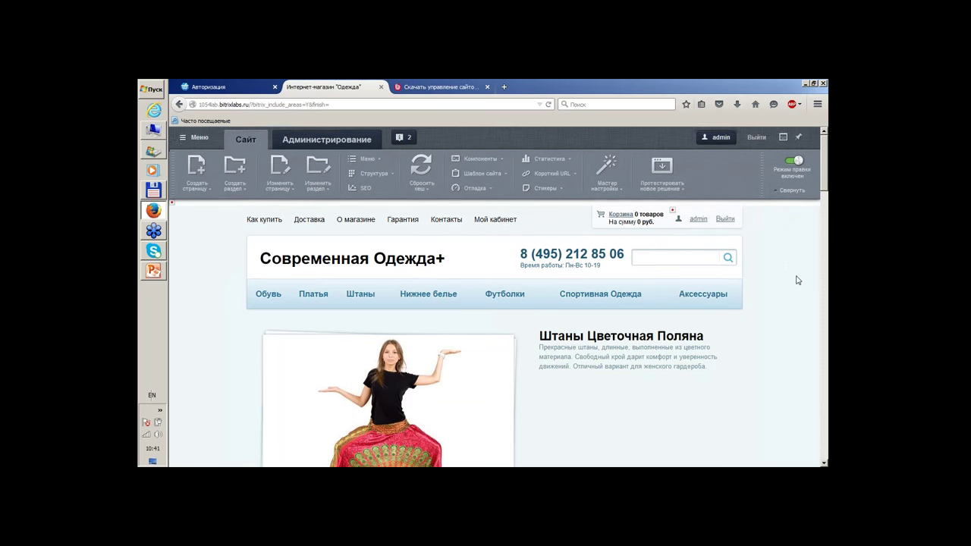
scroll(798, 273, "down", 5)
scroll(798, 267, "down", 1)
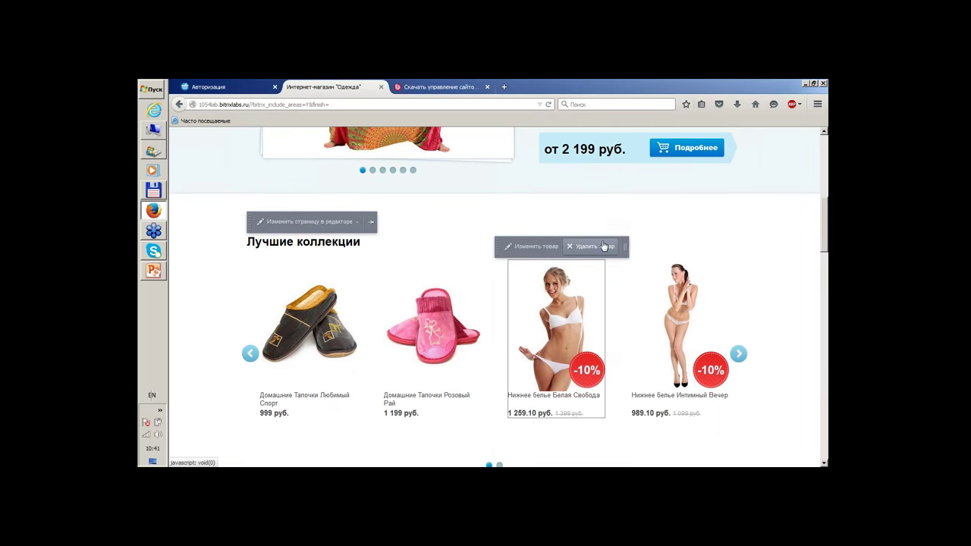
scroll(574, 245, "up", 10)
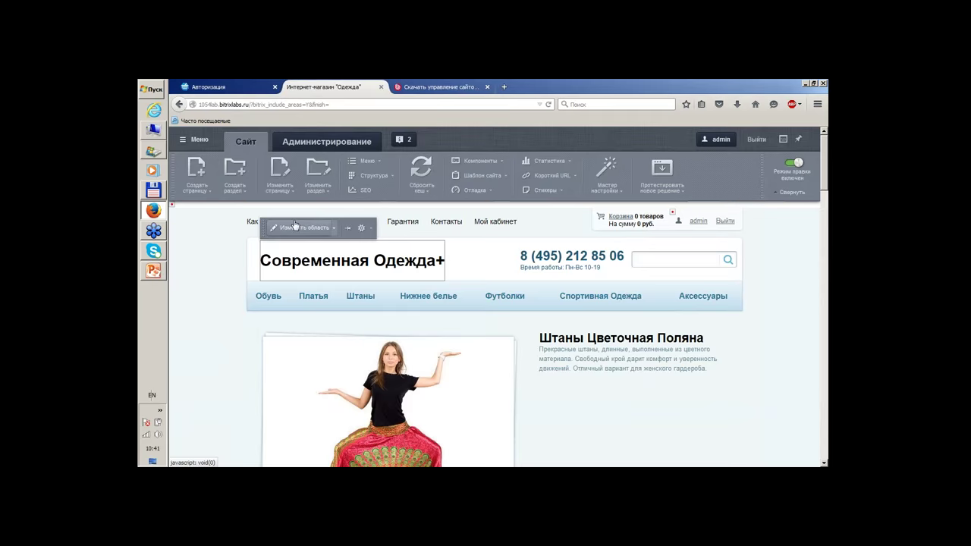
scroll(477, 250, "down", 6)
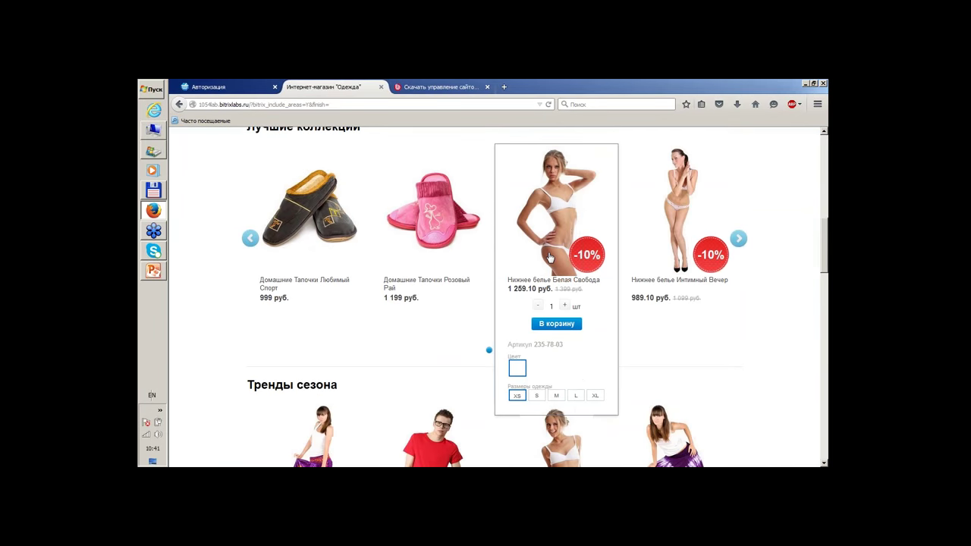
scroll(525, 388, "up", 3)
scroll(353, 295, "up", 3)
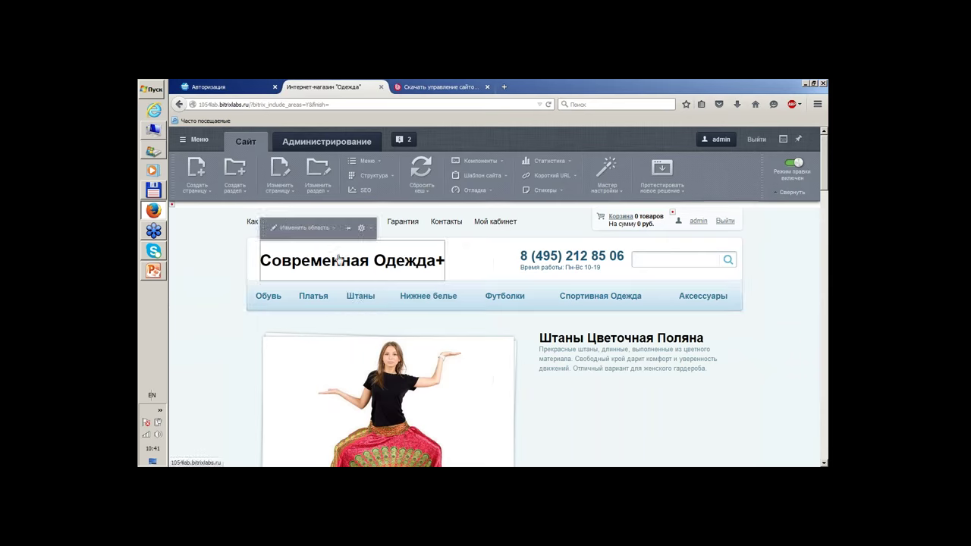
Edit the company name area in the site header, replacing «Современная» with «Модная», and save it
left_click(317, 232)
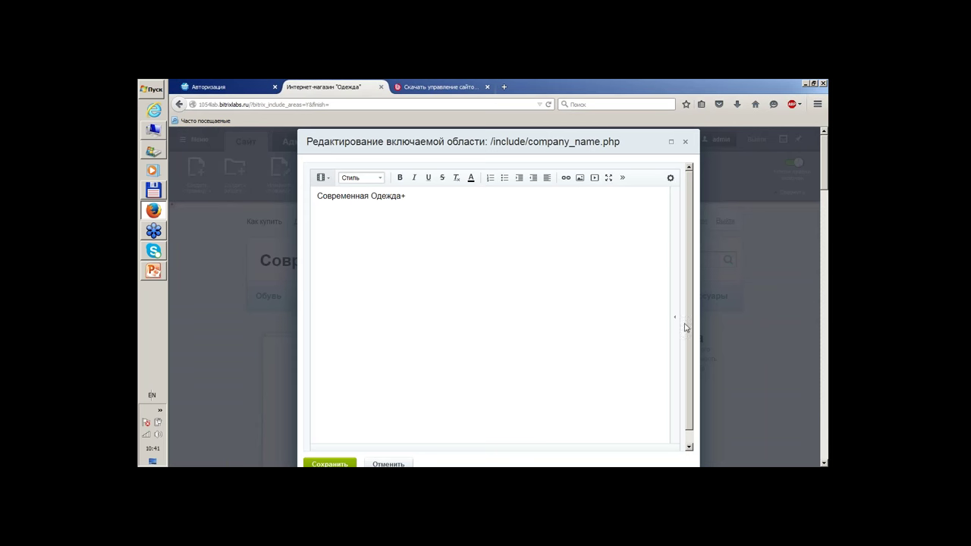
left_click(674, 322)
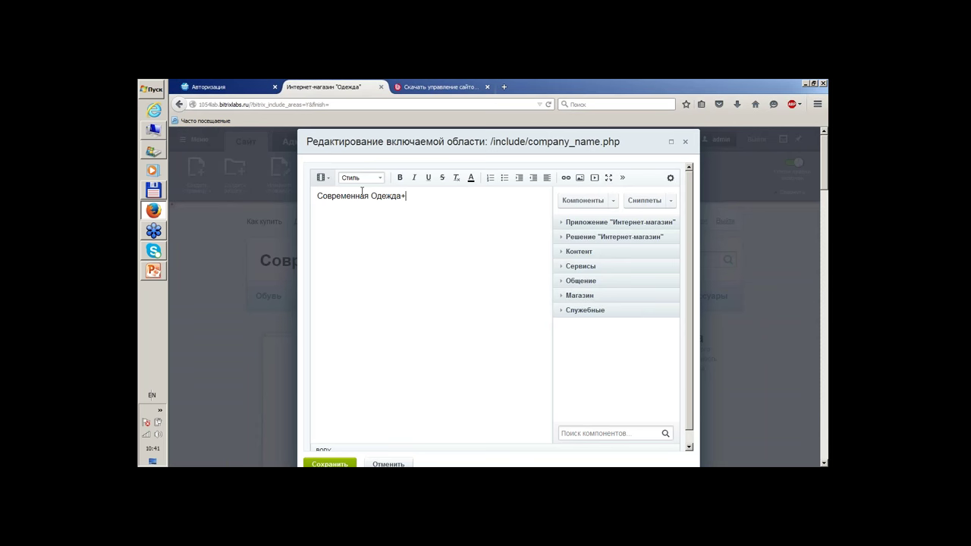
left_click_drag(370, 196, 302, 160)
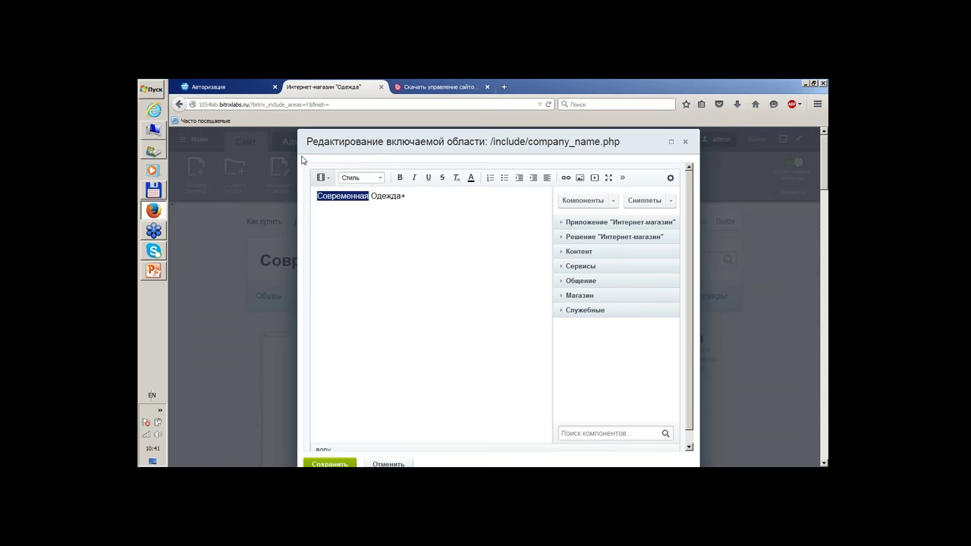
key("BackSpace")
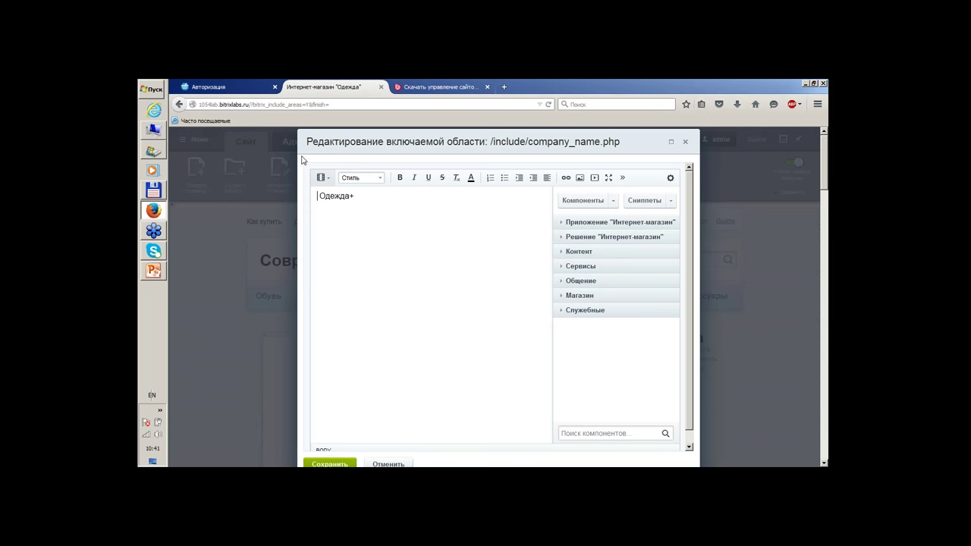
key("alt+shift")
type("Модная")
left_click(323, 464)
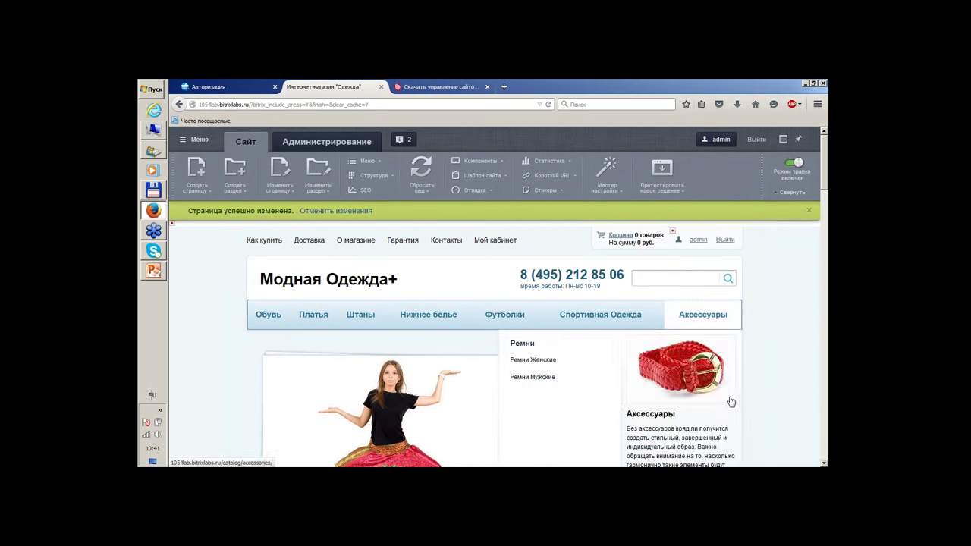
Revert the last change to the company name area and confirm the cancellation
left_click(319, 212)
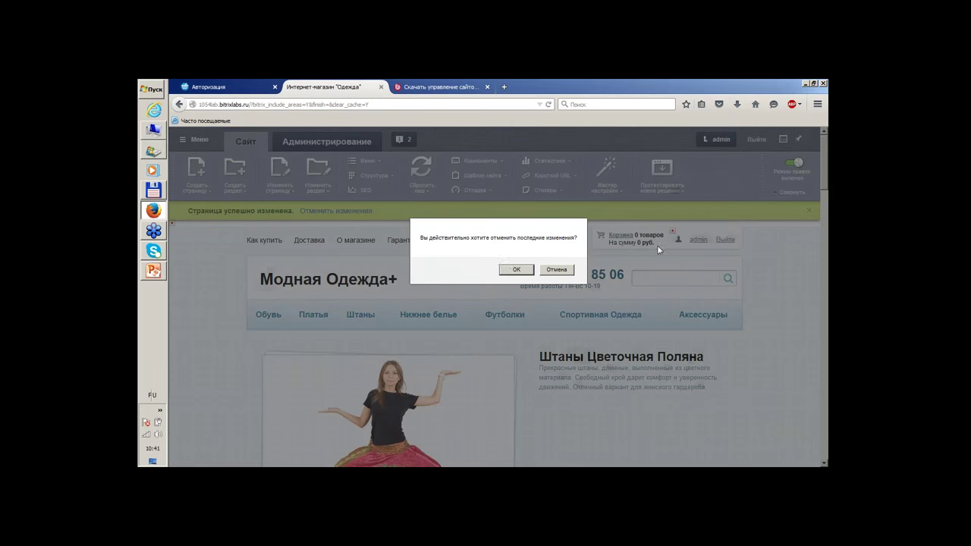
left_click(508, 265)
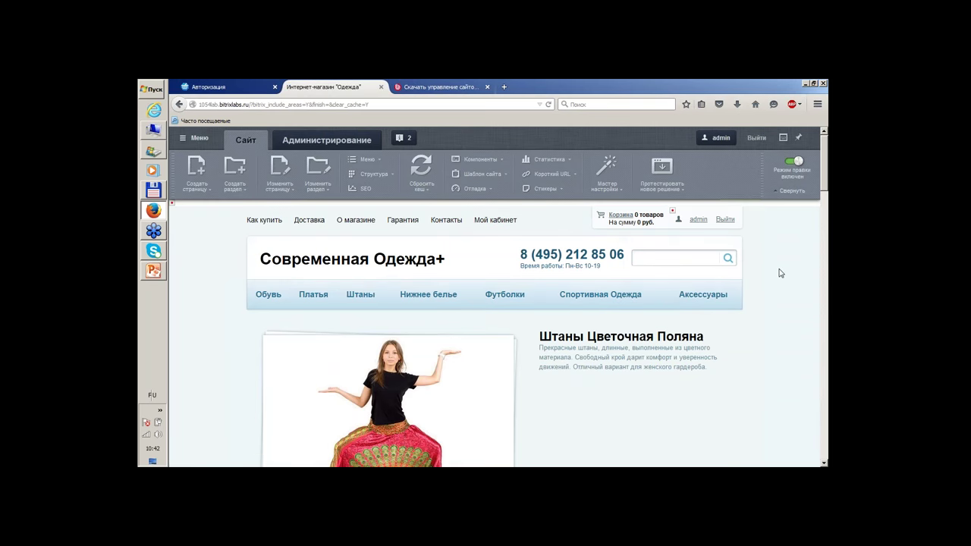
Open the product «Домашние Тапочки Розовый Рай» from «Лучшие коллекции» for editing
scroll(793, 270, "down", 1)
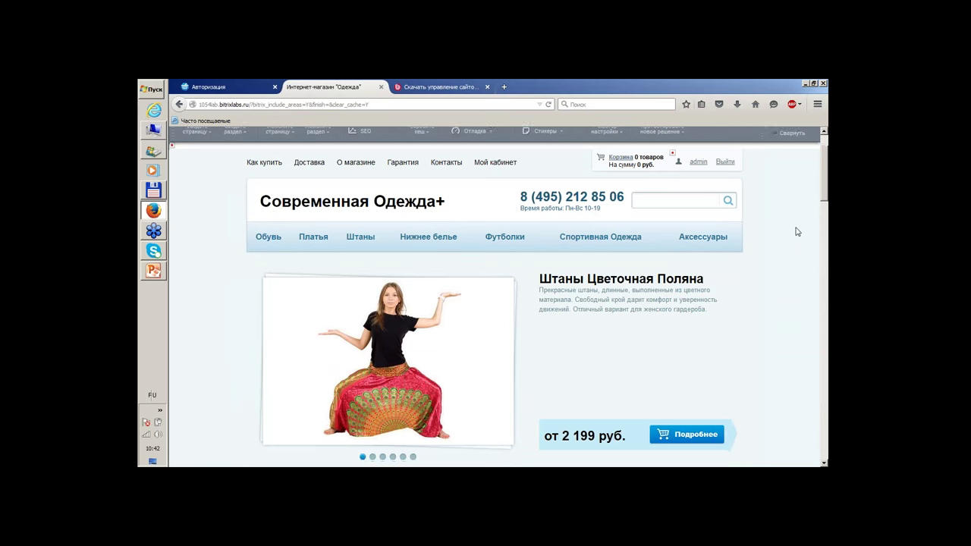
scroll(808, 226, "down", 2)
scroll(803, 281, "down", 2)
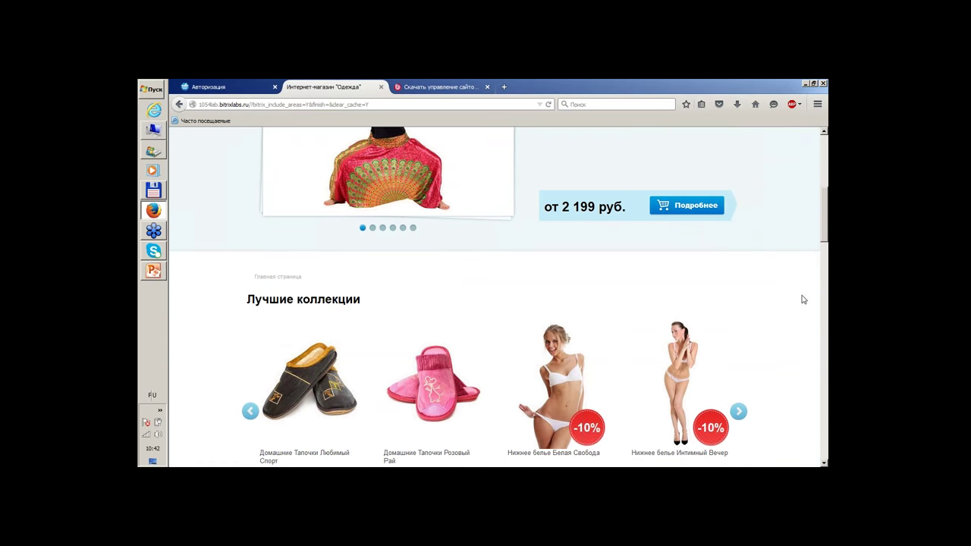
key("F5")
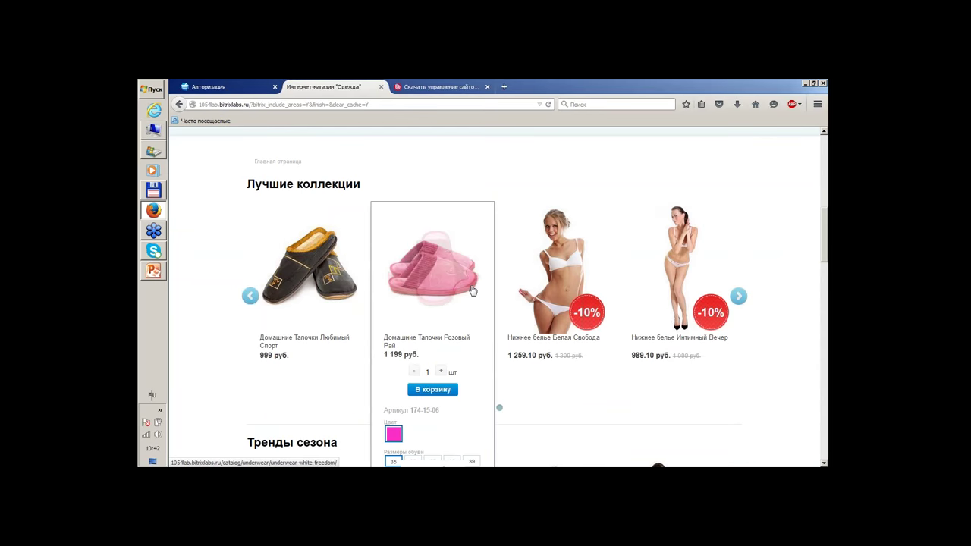
mouse_move(415, 275)
left_click(403, 191)
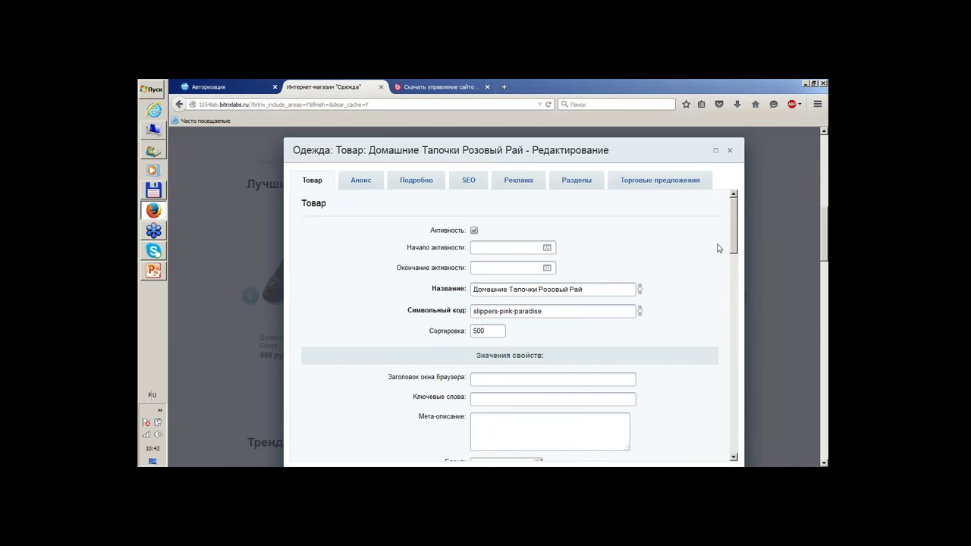
Review the product's general properties and gallery pictures, and check the element picker for recommended products without choosing anything
scroll(682, 254, "down", 5)
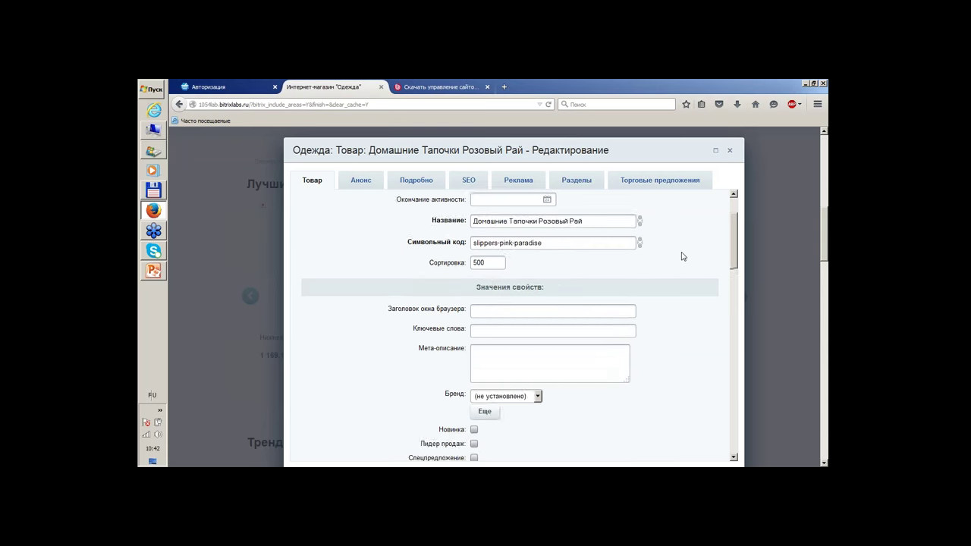
scroll(682, 256, "up", 5)
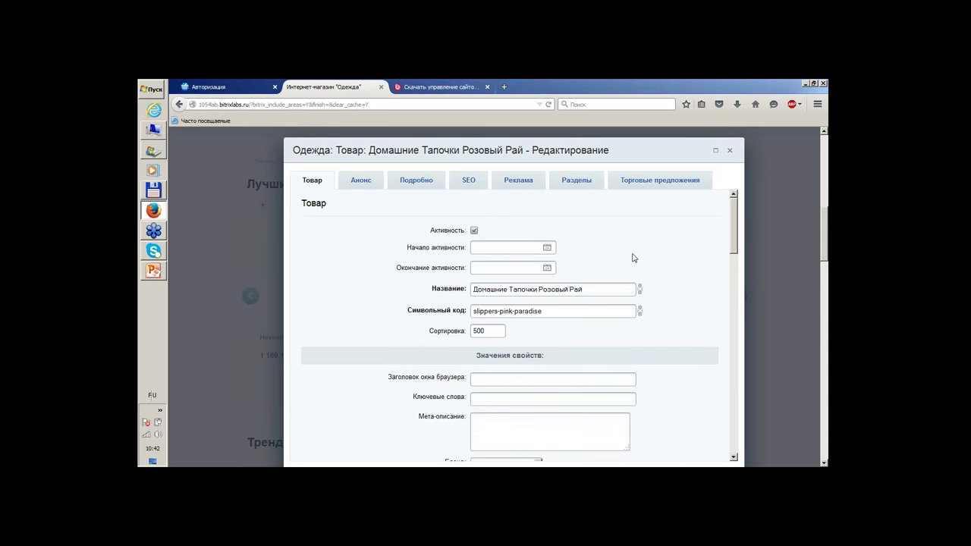
scroll(637, 284, "down", 5)
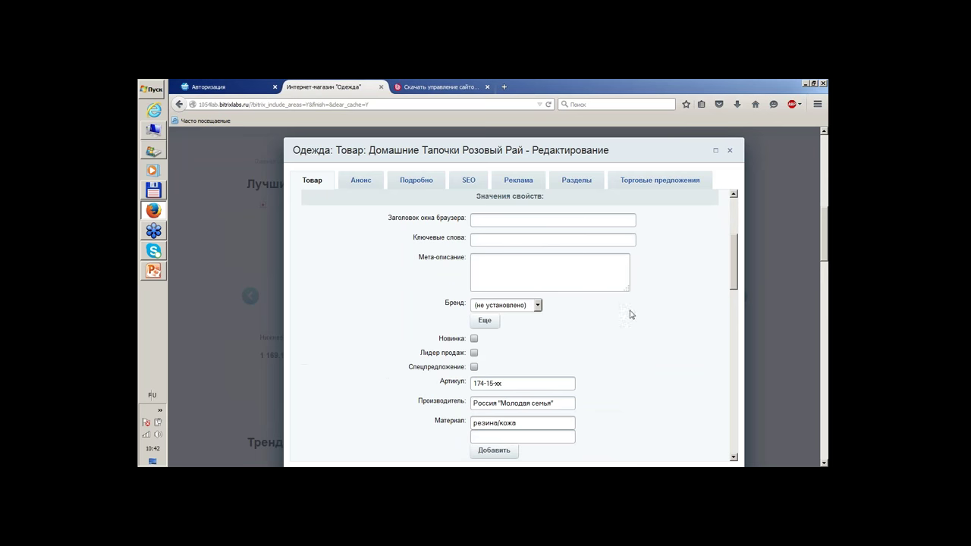
scroll(634, 322, "down", 3)
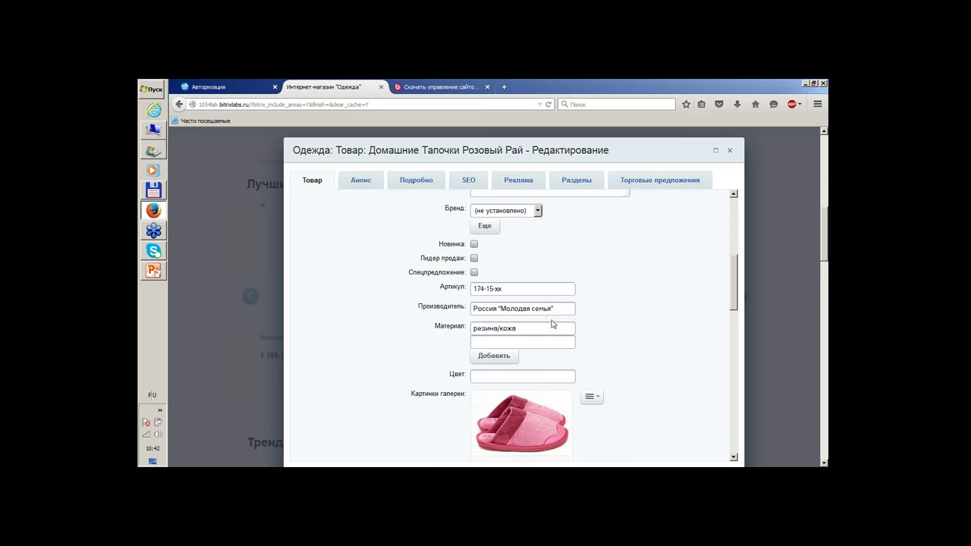
scroll(542, 311, "down", 6)
scroll(648, 313, "down", 8)
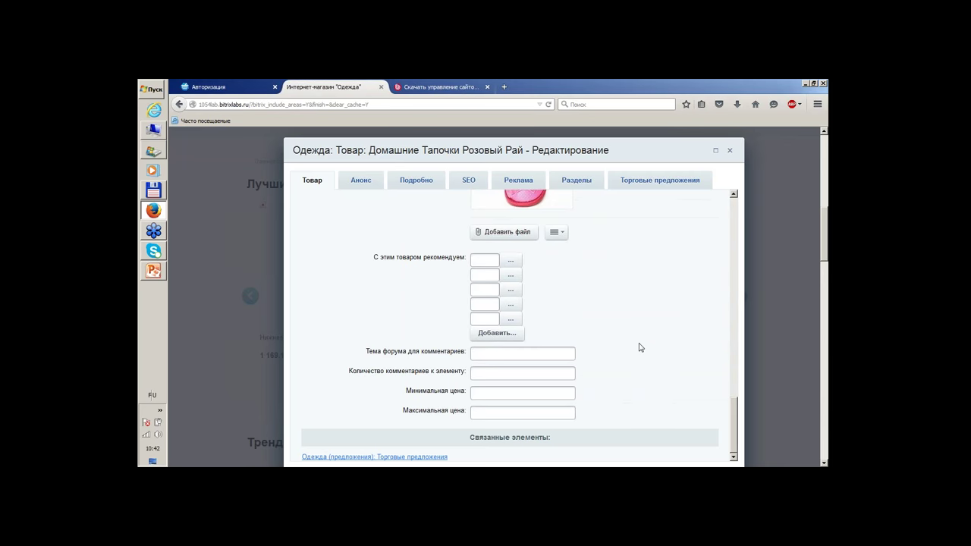
scroll(785, 279, "down", 3)
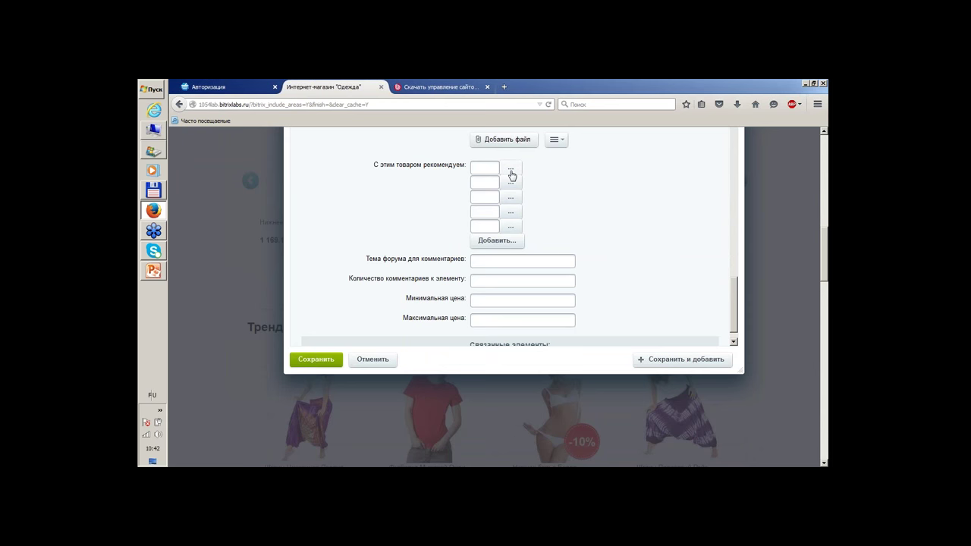
left_click(511, 169)
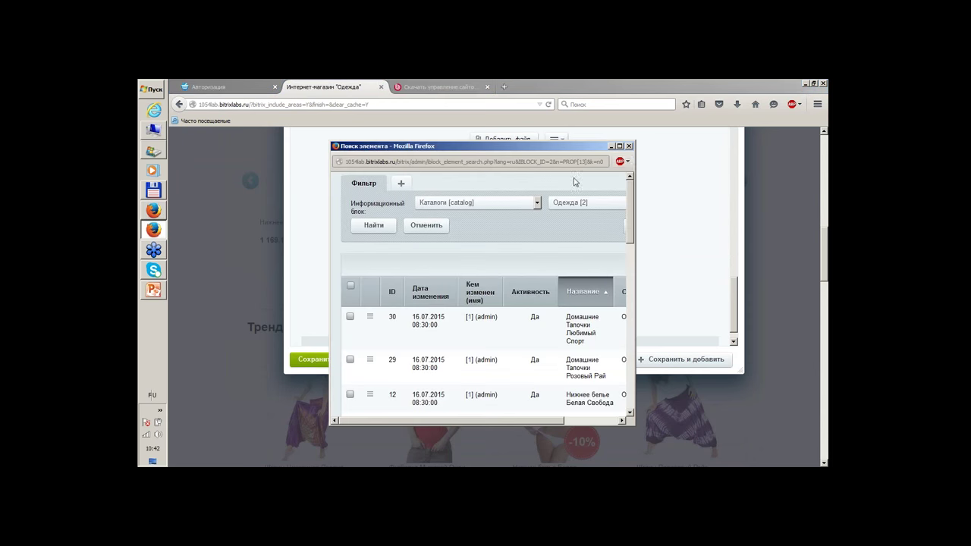
left_click(629, 146)
View the slippers' announcement and detailed description settings in the product form
scroll(659, 256, "up", 10)
scroll(759, 329, "up", 5)
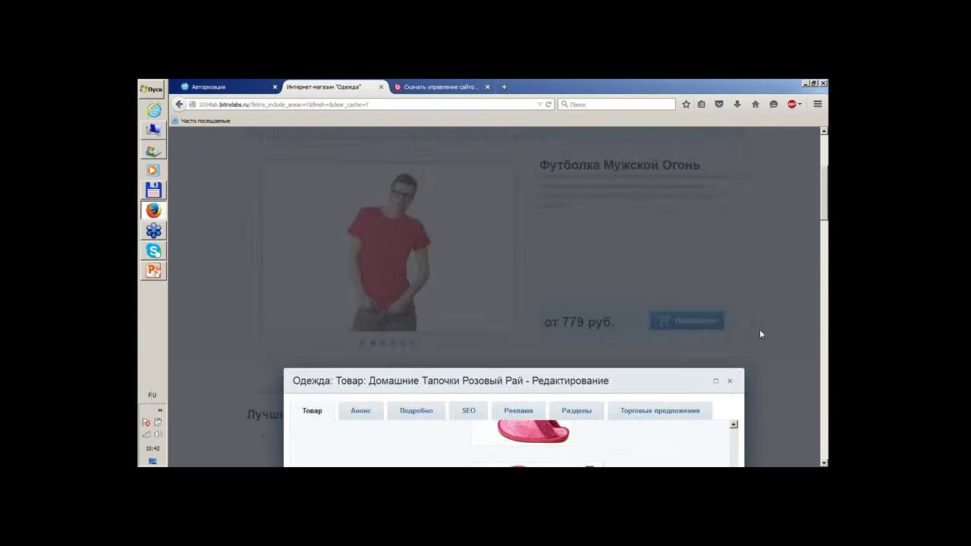
scroll(739, 316, "down", 4)
left_click(362, 238)
left_click(402, 243)
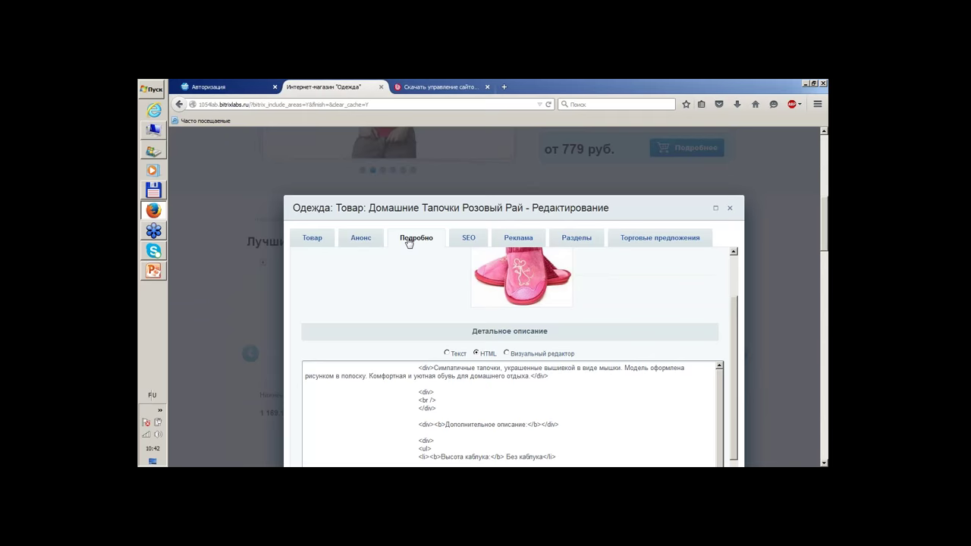
Examine the product's SEO settings, including the META TITLE, META KEYWORDS and META DESCRIPTION templates
left_click(449, 243)
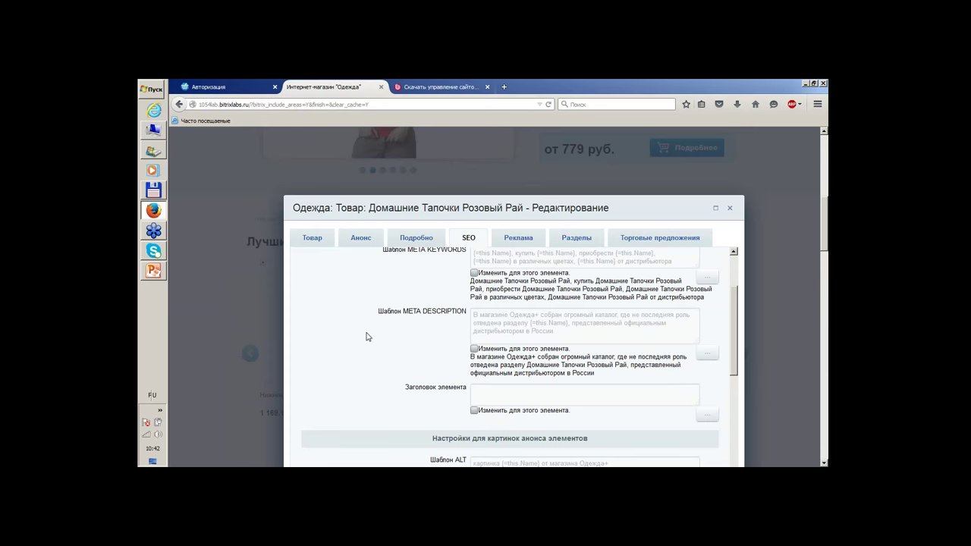
scroll(361, 345, "up", 1)
scroll(784, 324, "up", 1)
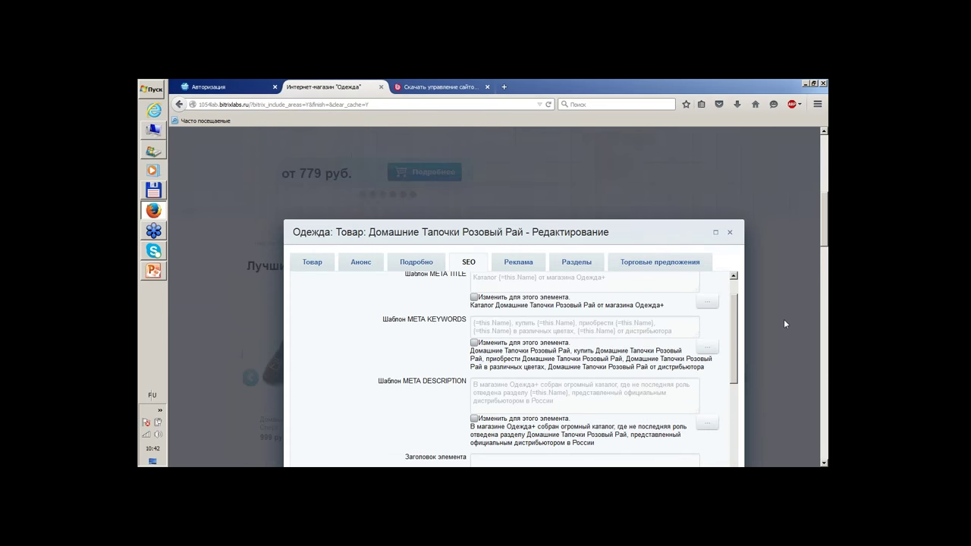
scroll(783, 324, "down", 3)
scroll(786, 327, "up", 3)
scroll(367, 284, "up", 1)
scroll(366, 283, "up", 2)
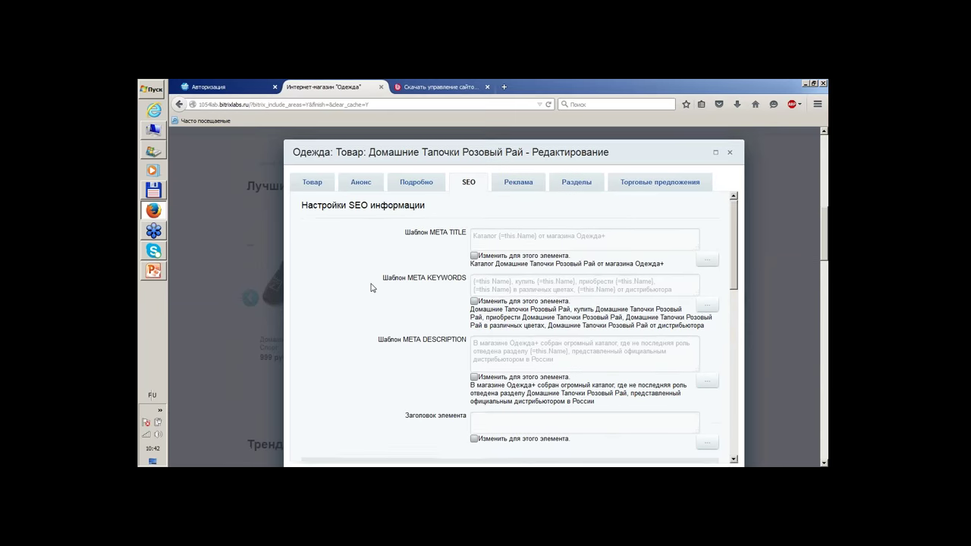
scroll(777, 315, "down", 2)
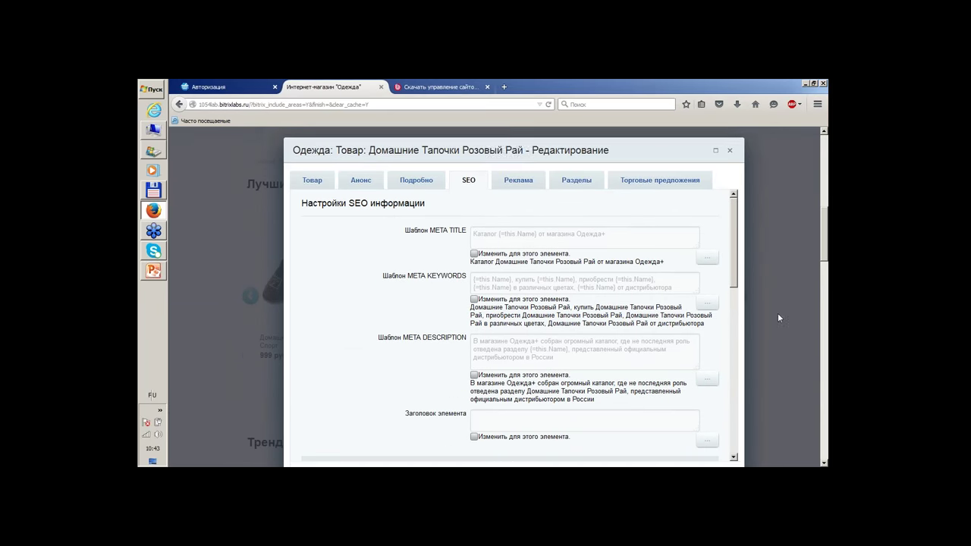
scroll(777, 314, "down", 2)
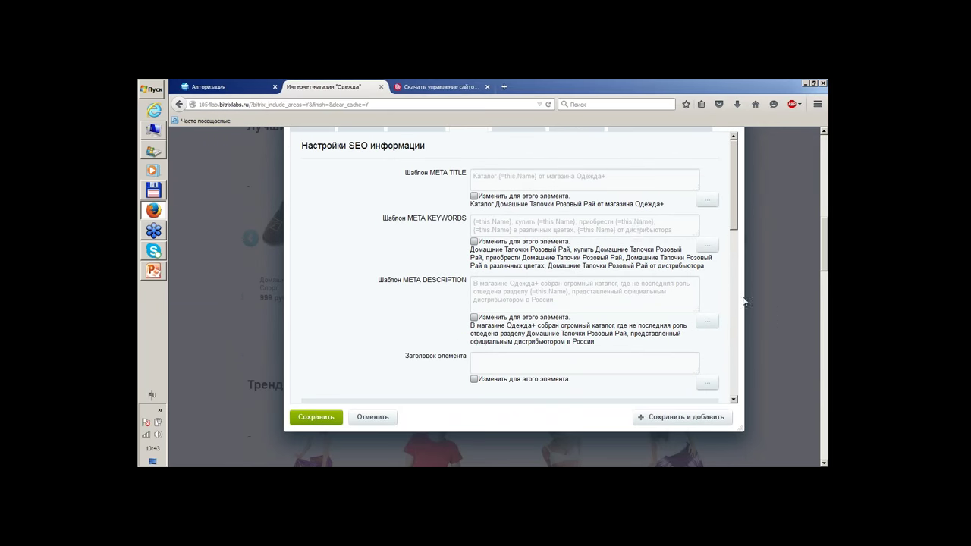
Enable the META TITLE template override for this element and examine the template's {=this.Name} variable and shop name
left_click(474, 195)
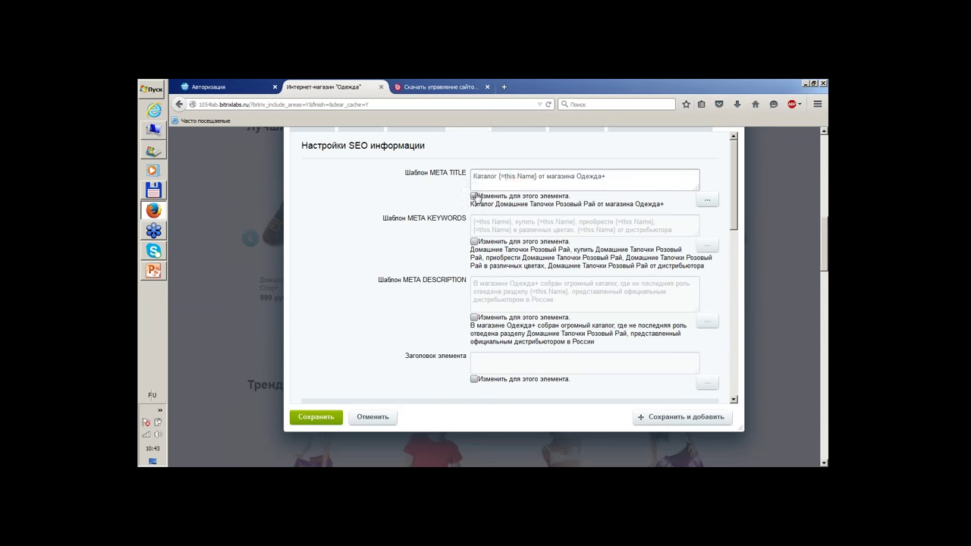
left_click_drag(476, 177, 617, 179)
left_click(482, 180)
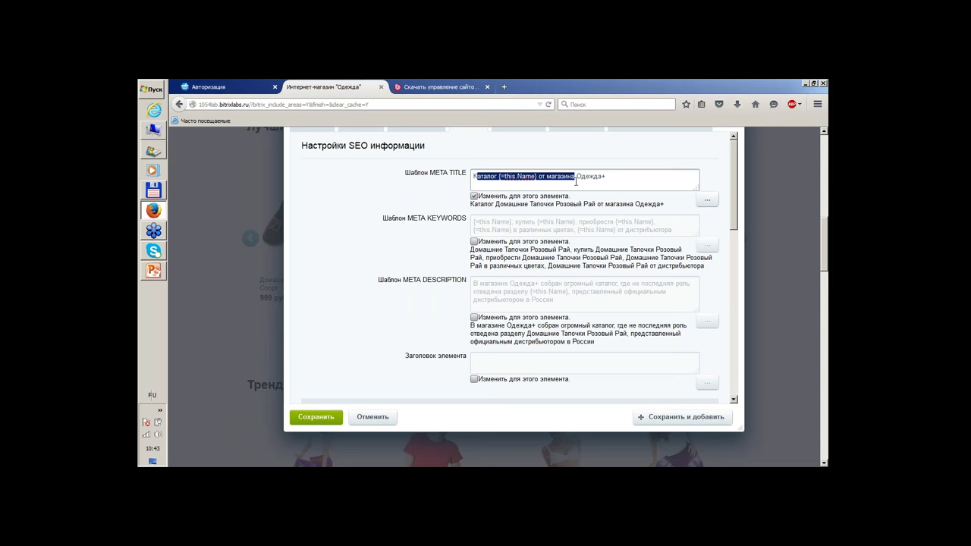
left_click(617, 179)
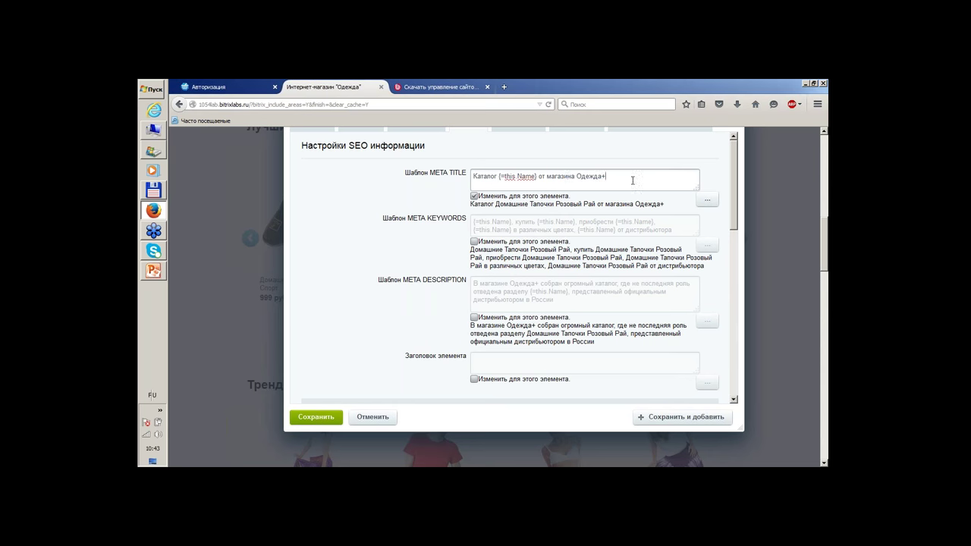
left_click_drag(482, 179, 536, 179)
left_click(567, 179)
left_click_drag(618, 181, 591, 181)
scroll(786, 273, "up", 3)
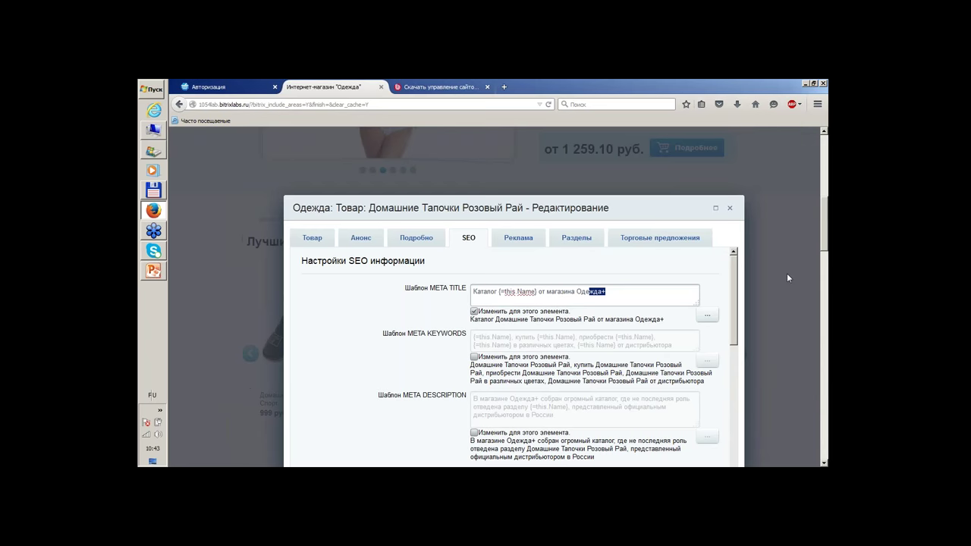
scroll(787, 277, "down", 3)
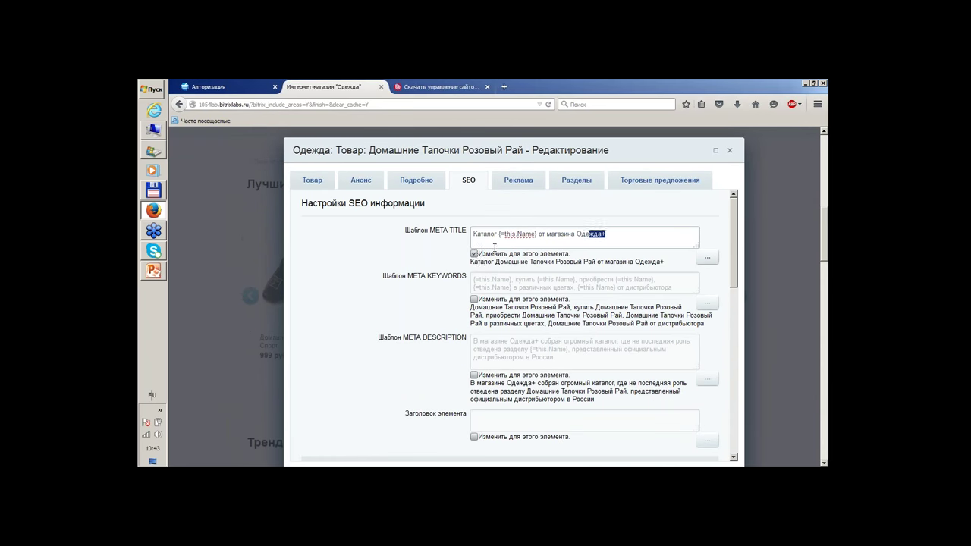
View the variable categories that can be inserted into the META TITLE template, and leave the override for this element switched off
left_click(474, 255)
left_click(474, 255)
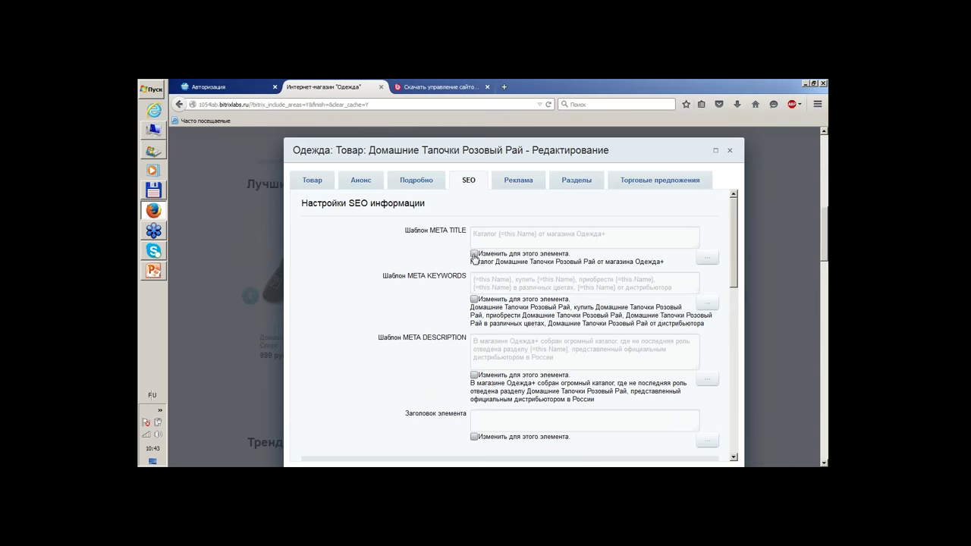
left_click(474, 255)
left_click(707, 257)
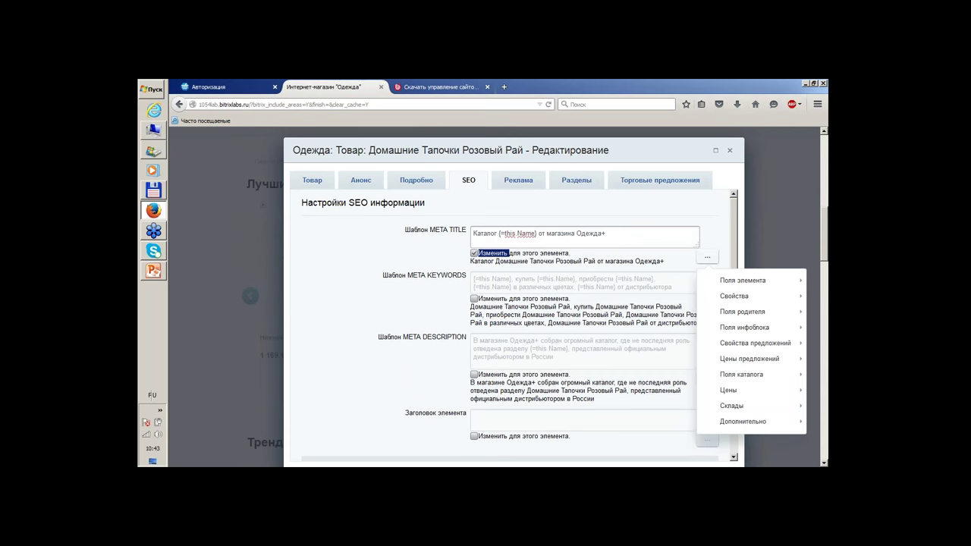
scroll(716, 273, "down", 1)
mouse_move(734, 296)
left_click(474, 208)
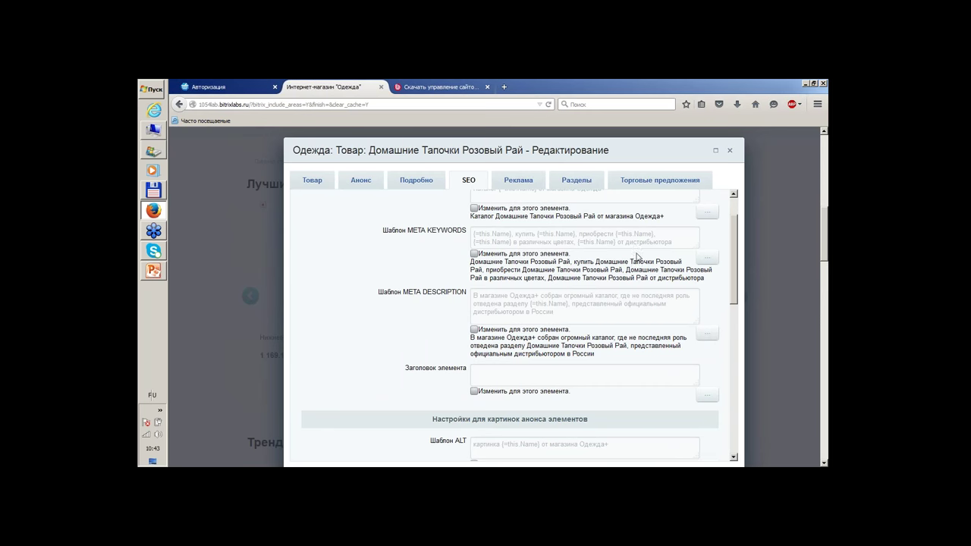
Review the product's advertising settings, its assigned catalogue sections and its list of trade offers
left_click(519, 183)
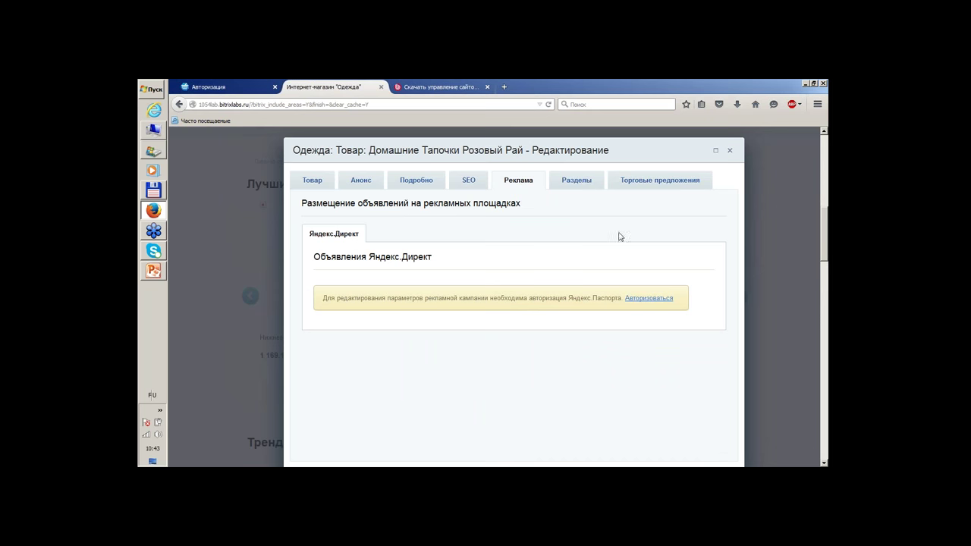
left_click(582, 187)
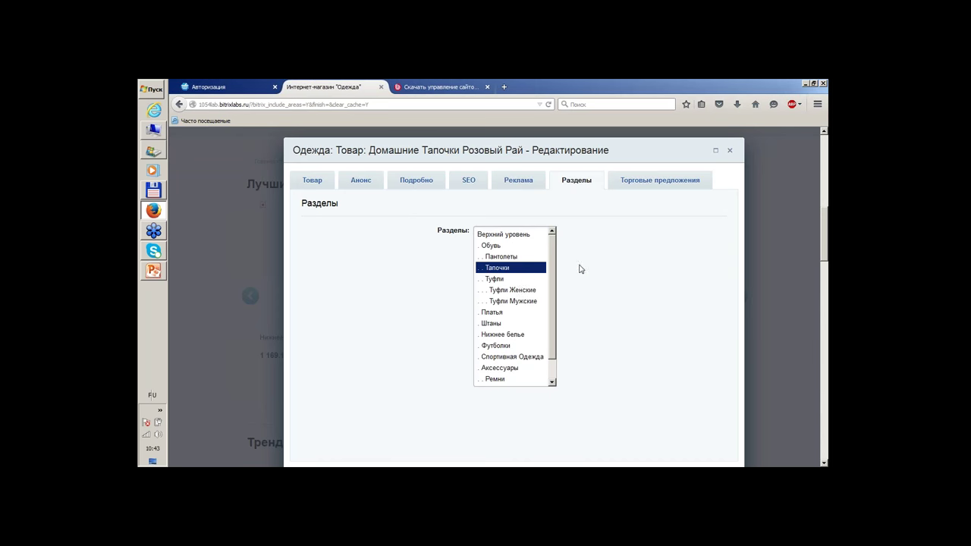
left_click(667, 184)
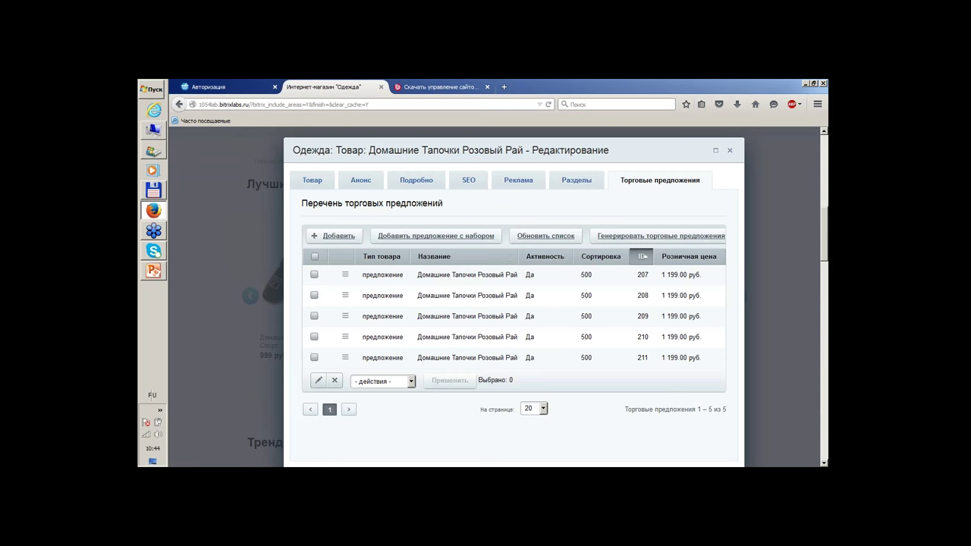
Open the trade offer generator for the slippers and examine its name, price and selected property settings
left_click(636, 238)
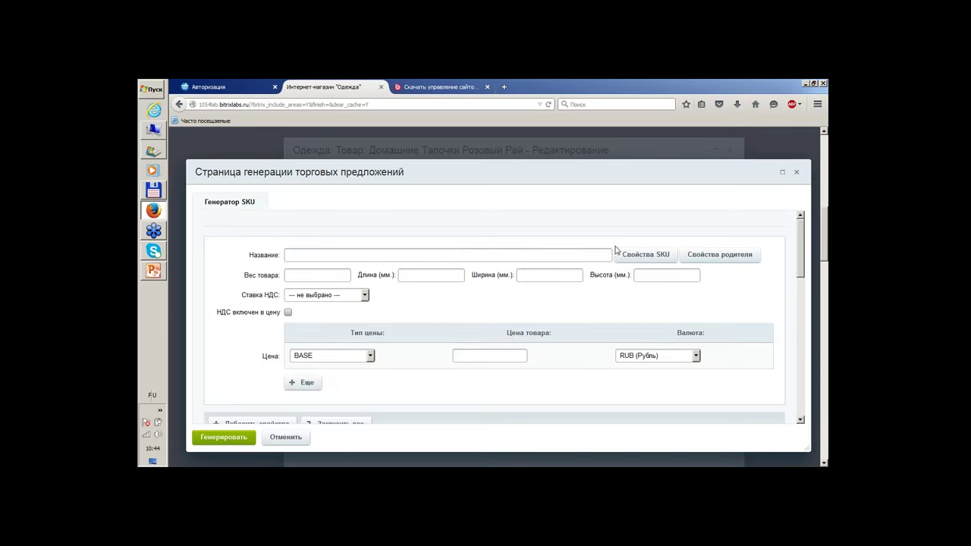
scroll(616, 251, "down", 5)
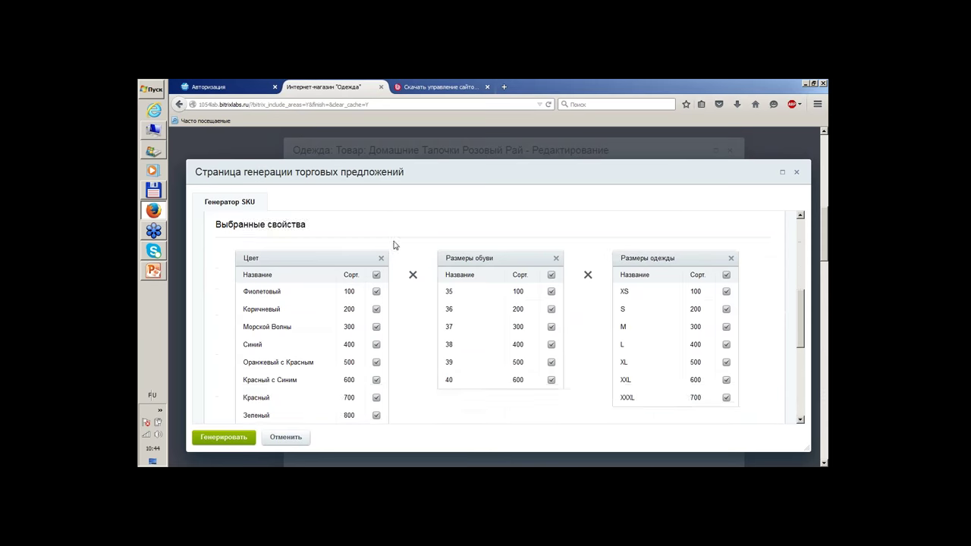
scroll(531, 325, "up", 4)
scroll(455, 307, "down", 2)
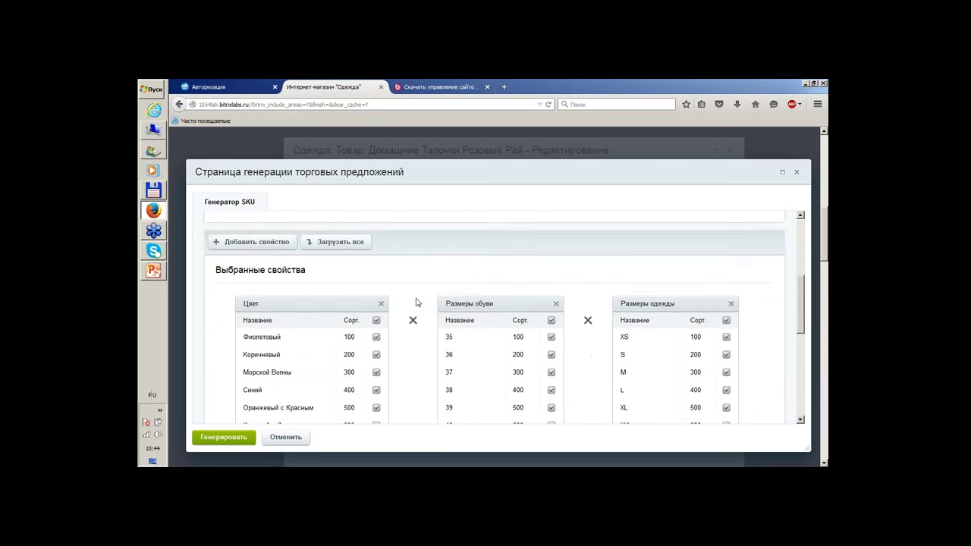
scroll(425, 296, "down", 2)
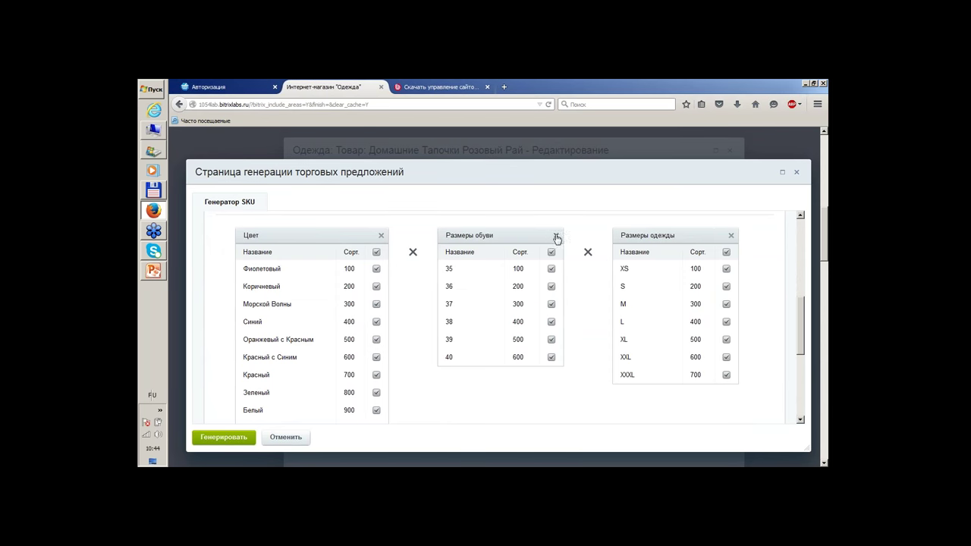
Try removing «Размеры обуви» from the generator's selected properties, check the image options, and cancel both the generator and the product form
left_click(555, 236)
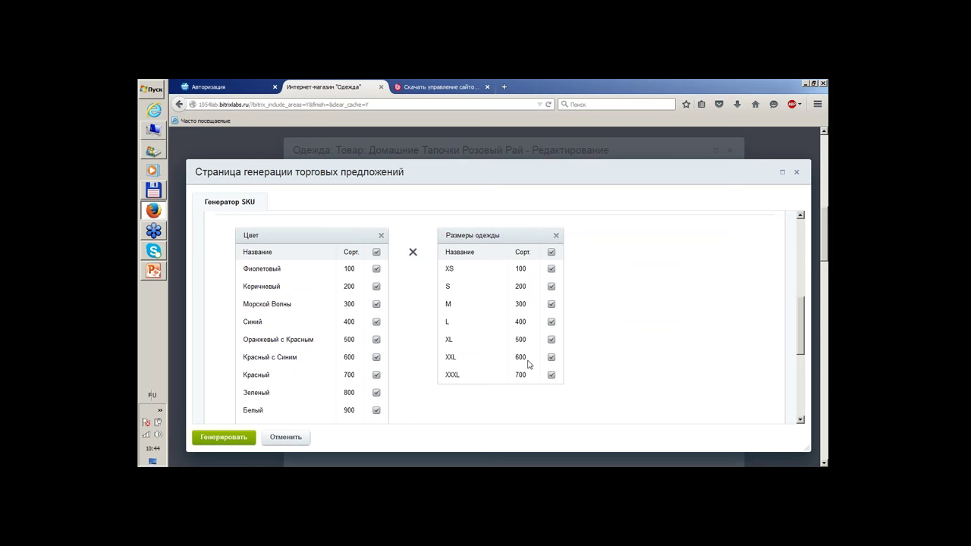
scroll(641, 307, "down", 5)
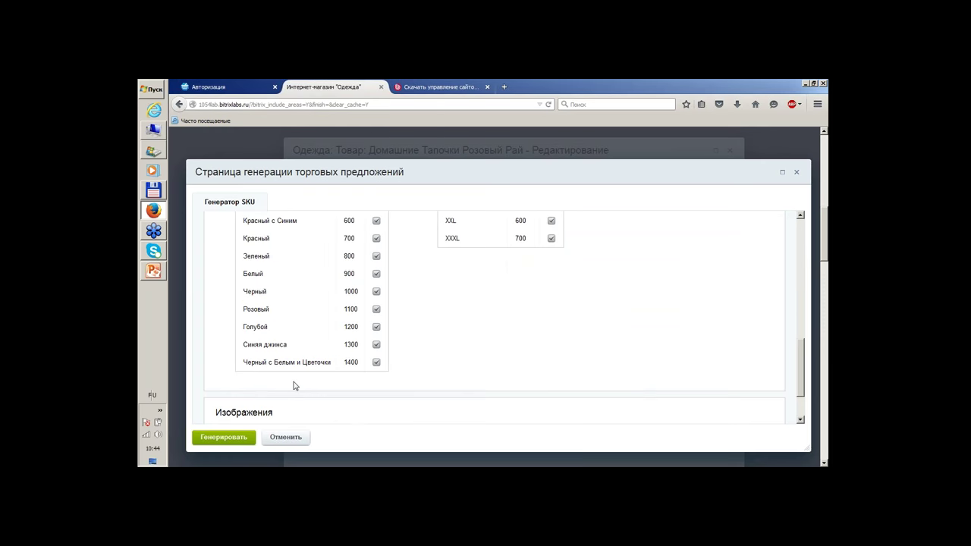
scroll(568, 277, "down", 3)
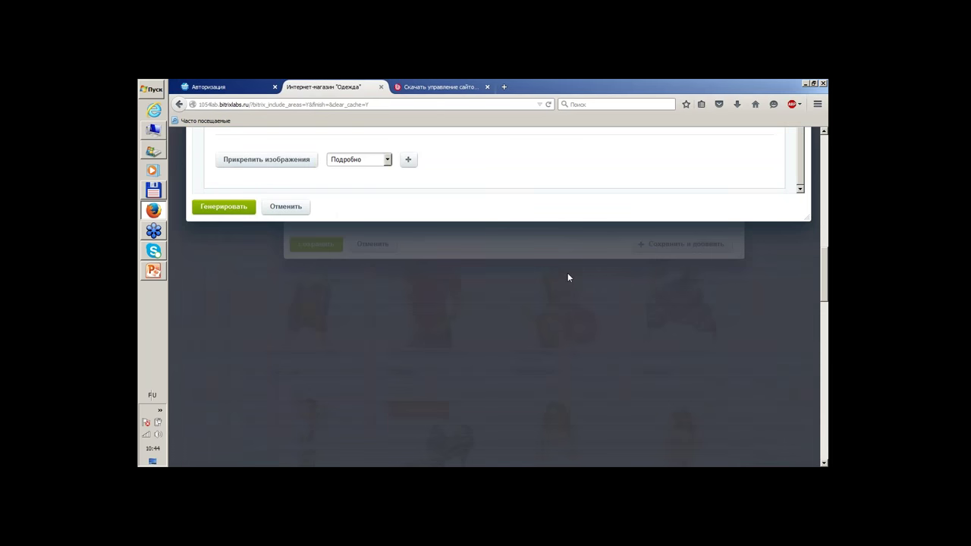
scroll(562, 282, "up", 4)
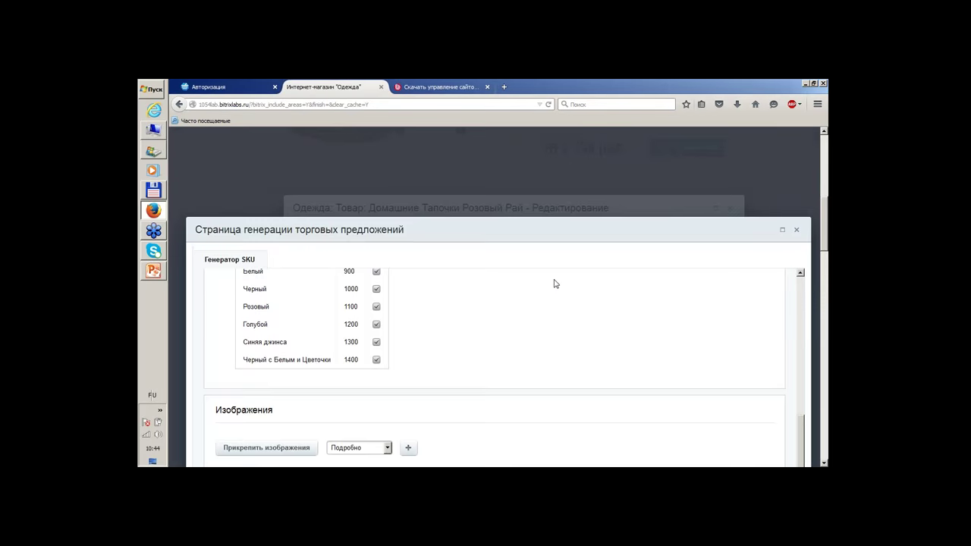
scroll(467, 275, "down", 3)
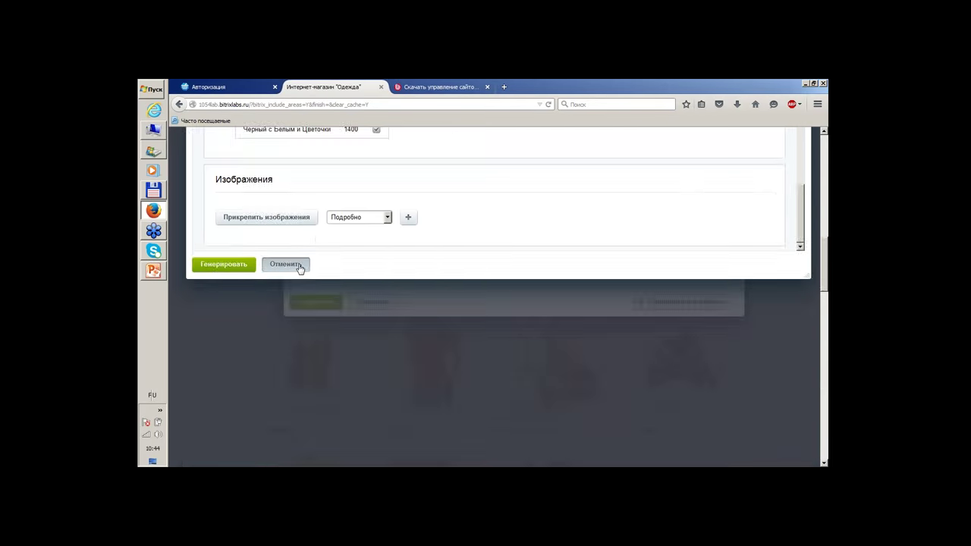
left_click(300, 266)
left_click(372, 303)
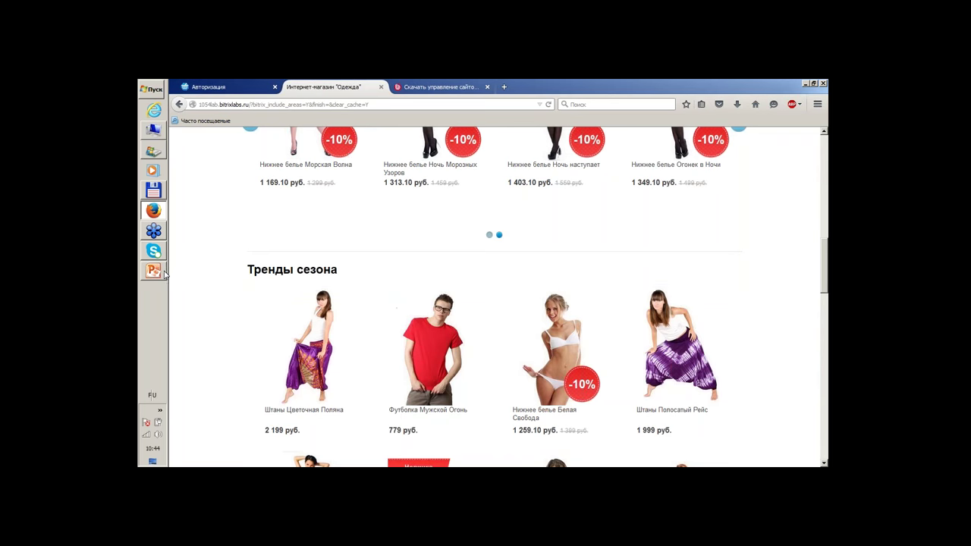
left_click(161, 272)
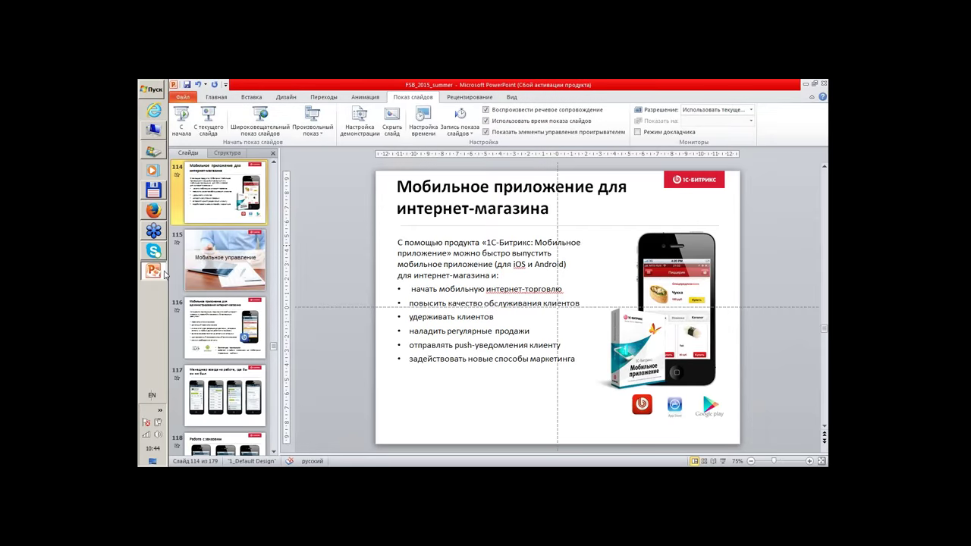
left_click(159, 210)
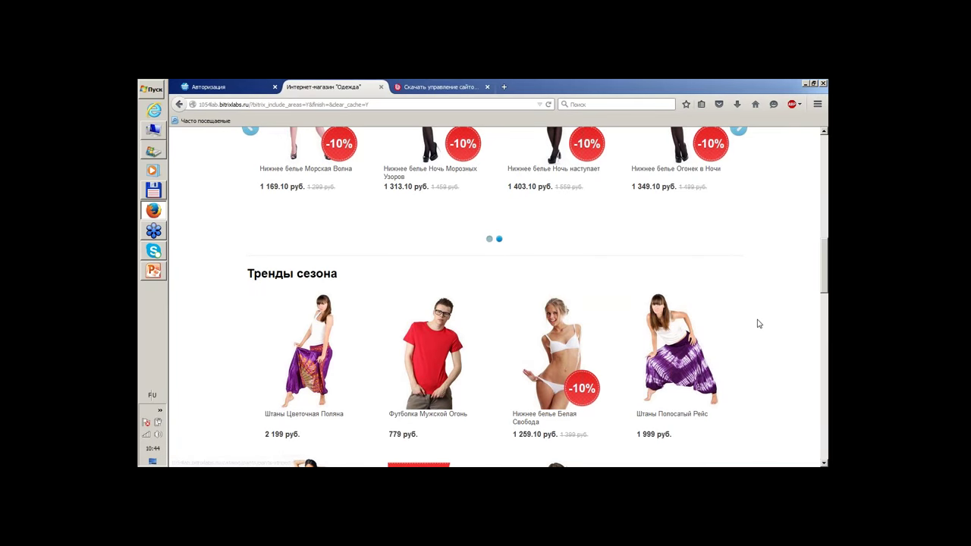
Switch from the public shop page to the site's administration area
scroll(758, 324, "up", 3)
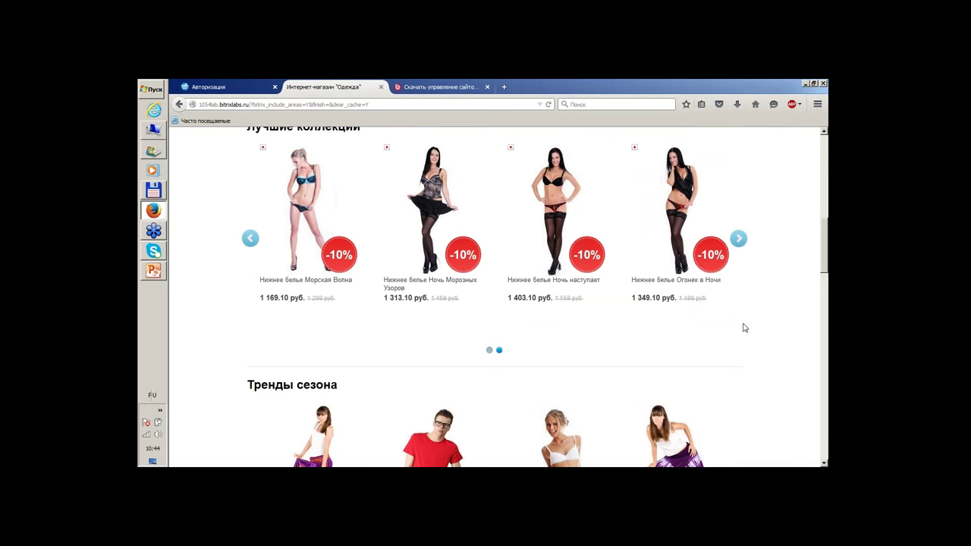
scroll(697, 342, "up", 15)
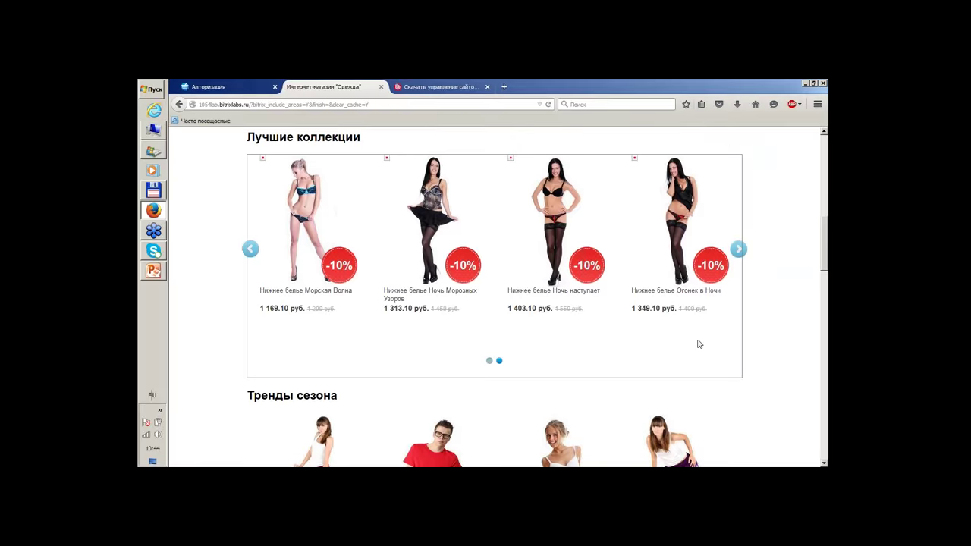
scroll(493, 303, "down", 3)
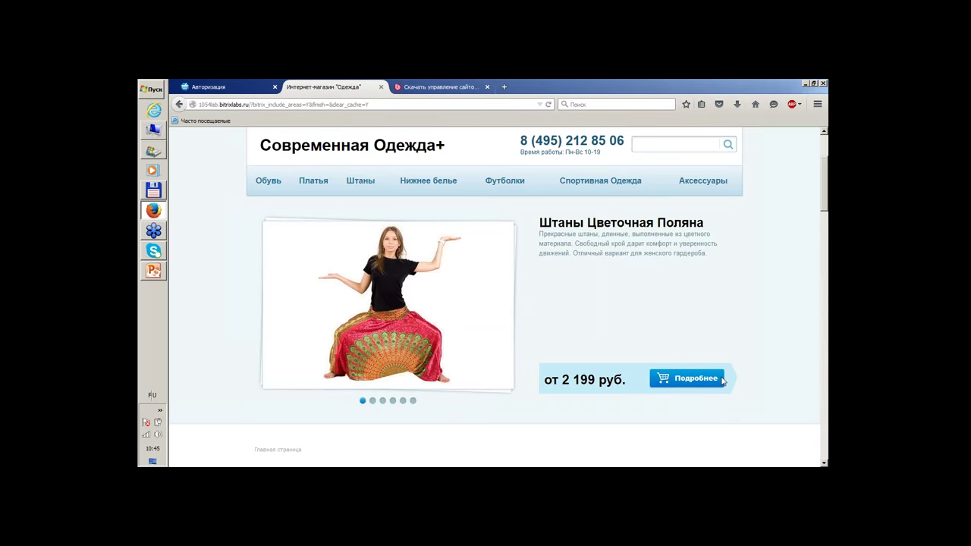
scroll(503, 295, "up", 3)
left_click(320, 147)
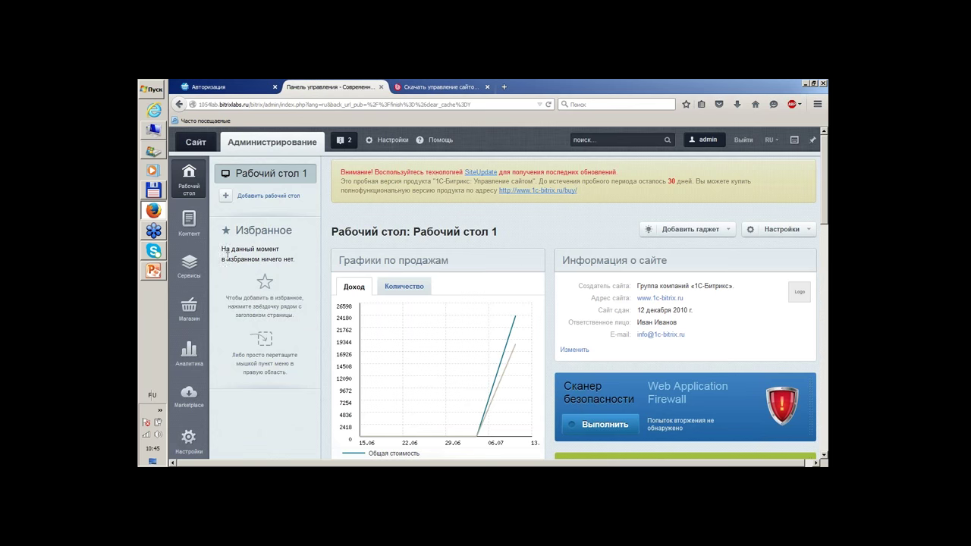
Examine the administration desktop's gadgets, including sales charts, orders, site information, security scanner, performance monitor, Marketplace and product statistics
scroll(229, 249, "down", 1)
scroll(230, 249, "down", 2)
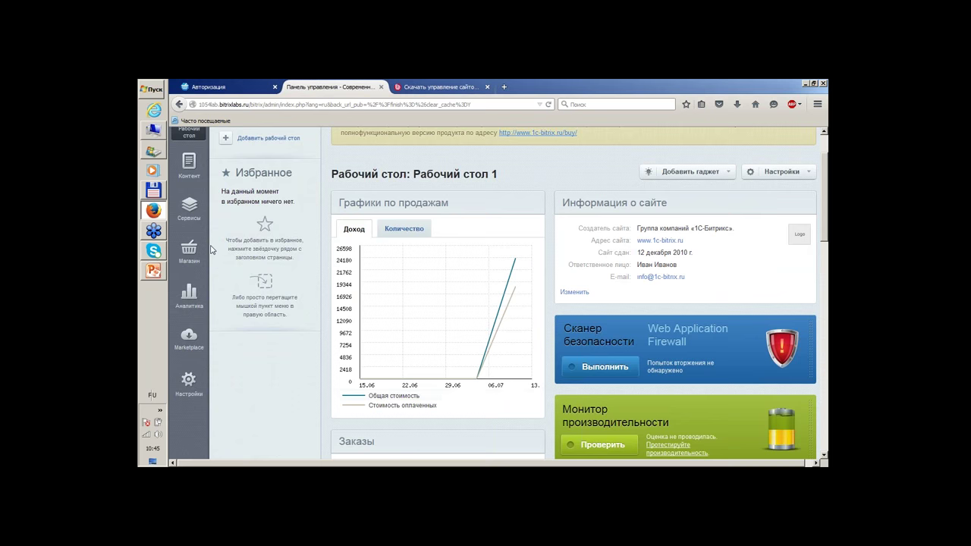
scroll(535, 227, "up", 2)
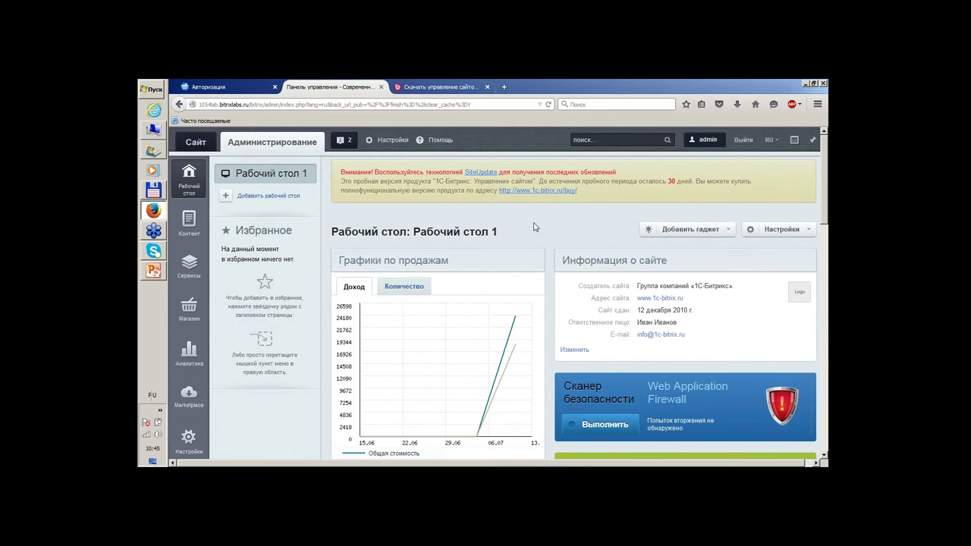
scroll(535, 227, "down", 2)
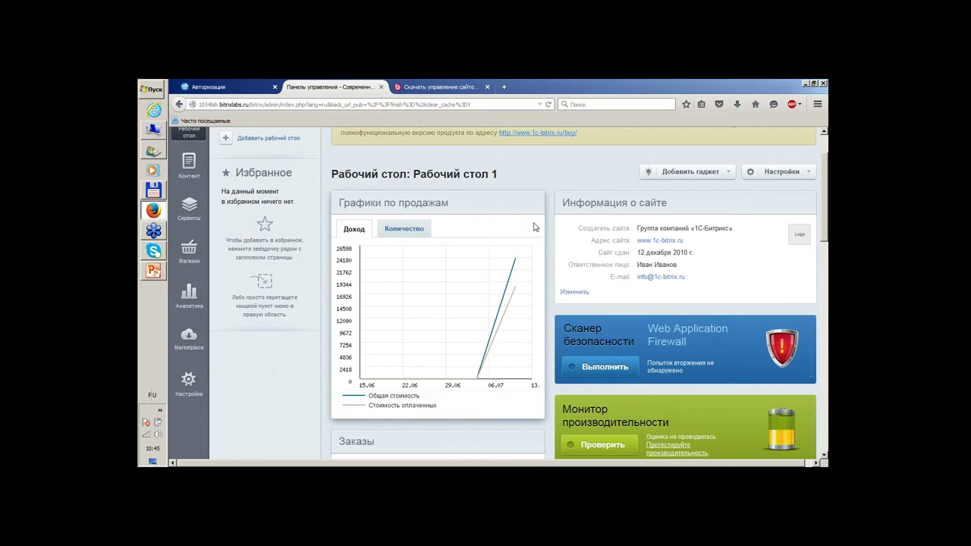
scroll(535, 227, "up", 2)
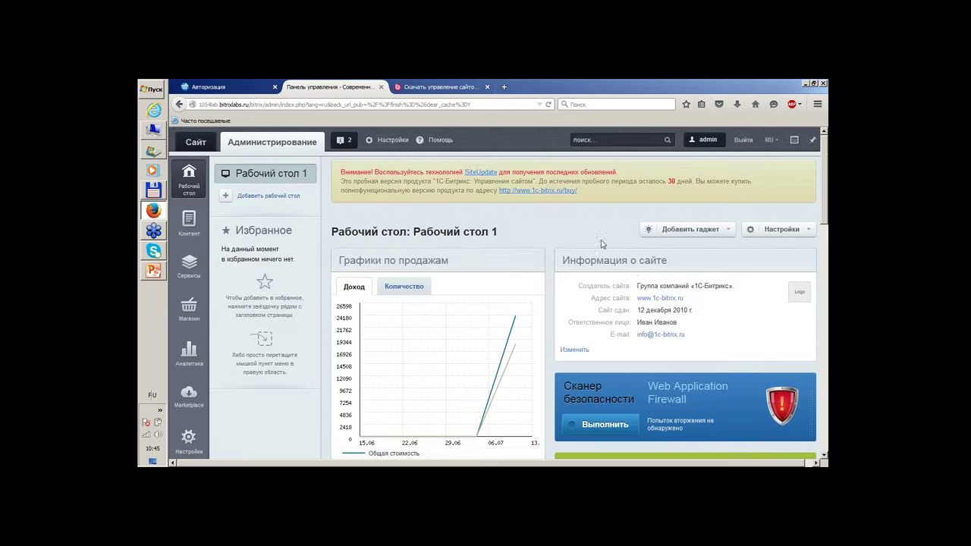
scroll(588, 251, "down", 6)
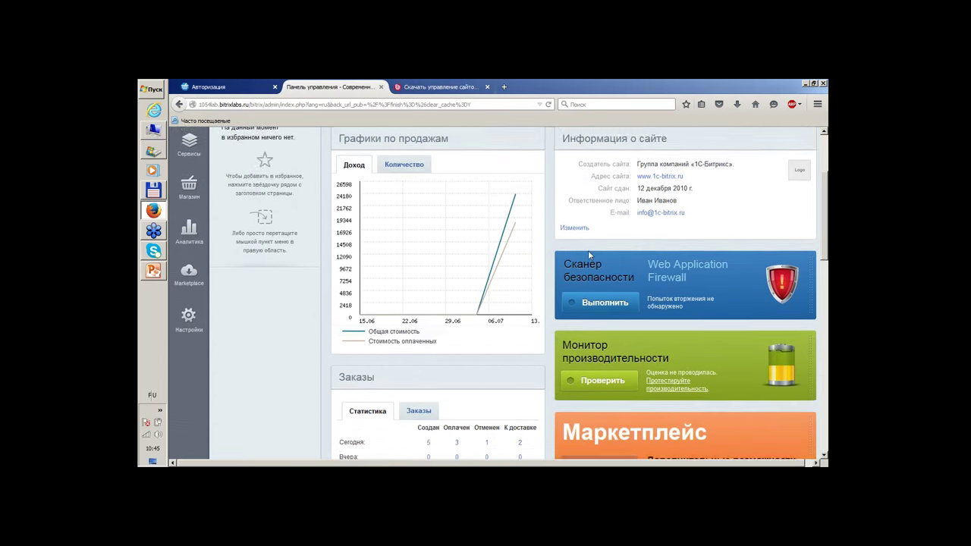
scroll(622, 288, "up", 4)
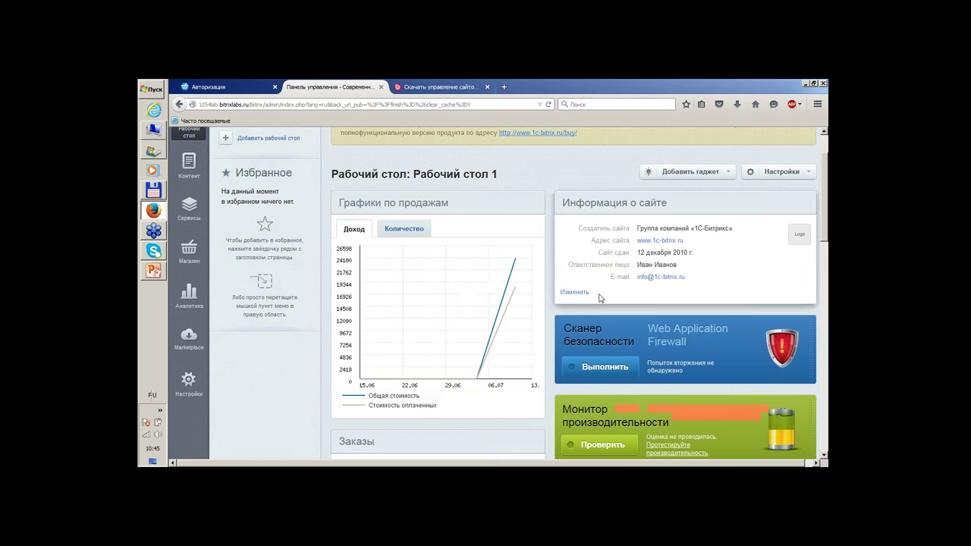
scroll(600, 296, "down", 2)
scroll(465, 219, "down", 8)
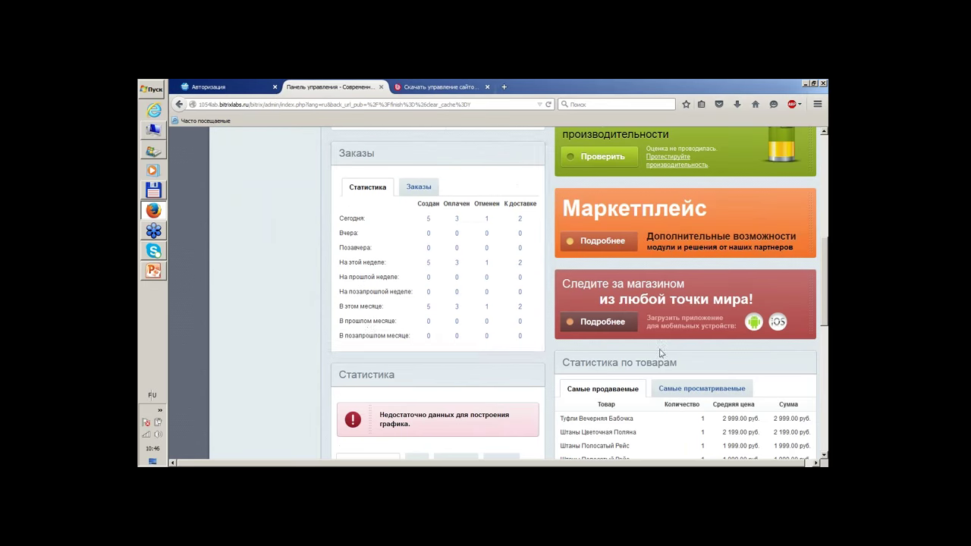
scroll(645, 352, "down", 3)
scroll(645, 353, "up", 6)
scroll(646, 353, "up", 9)
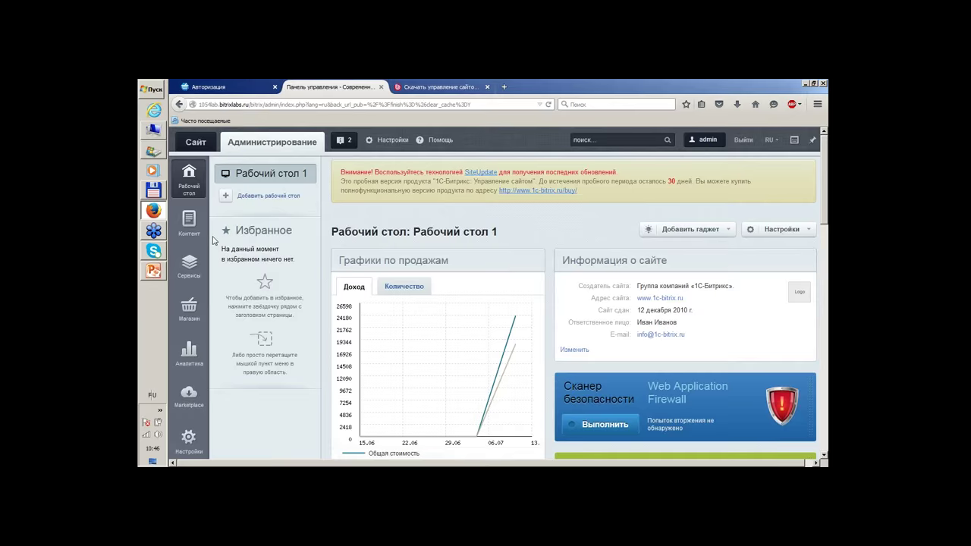
Examine the items available in the Контент and Сервисы sections of the administration area
mouse_move(201, 229)
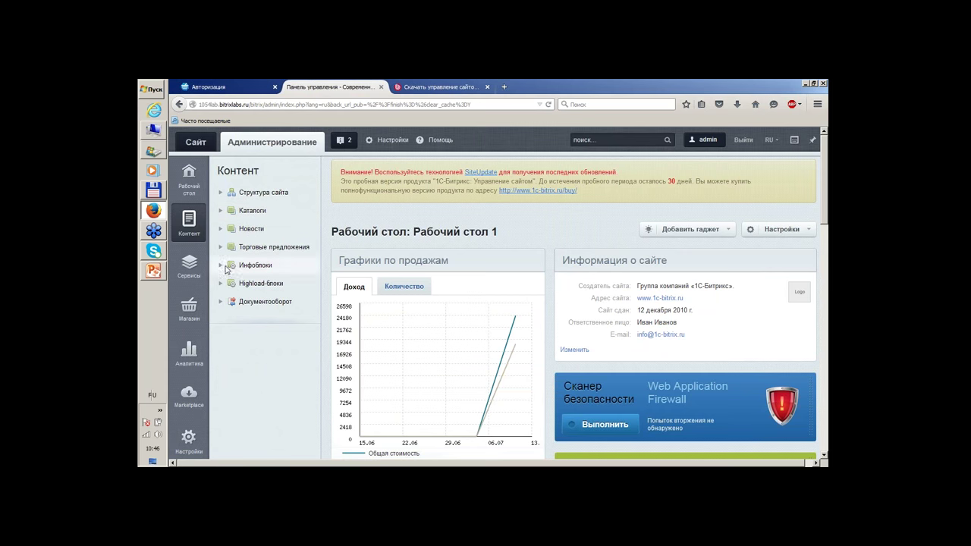
left_click(186, 270)
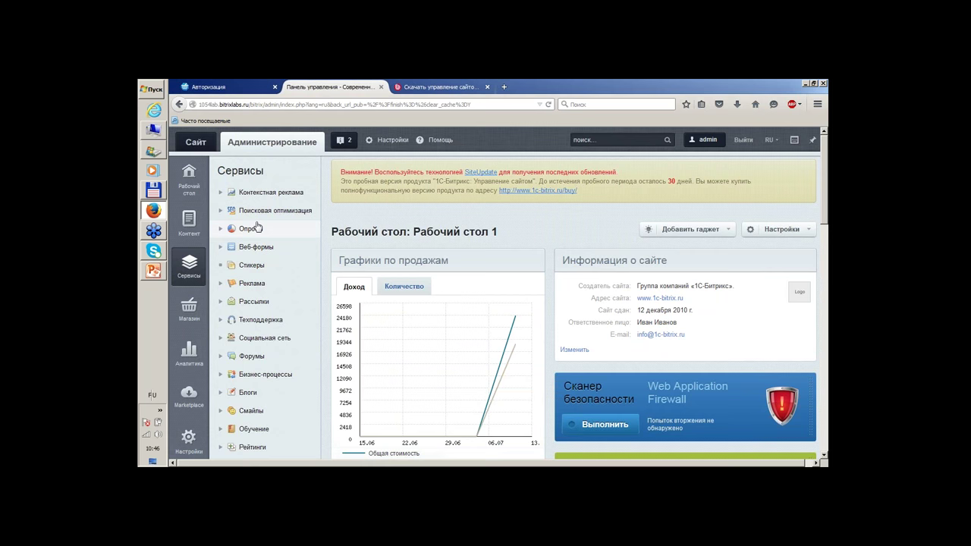
scroll(256, 227, "down", 3)
scroll(273, 232, "up", 3)
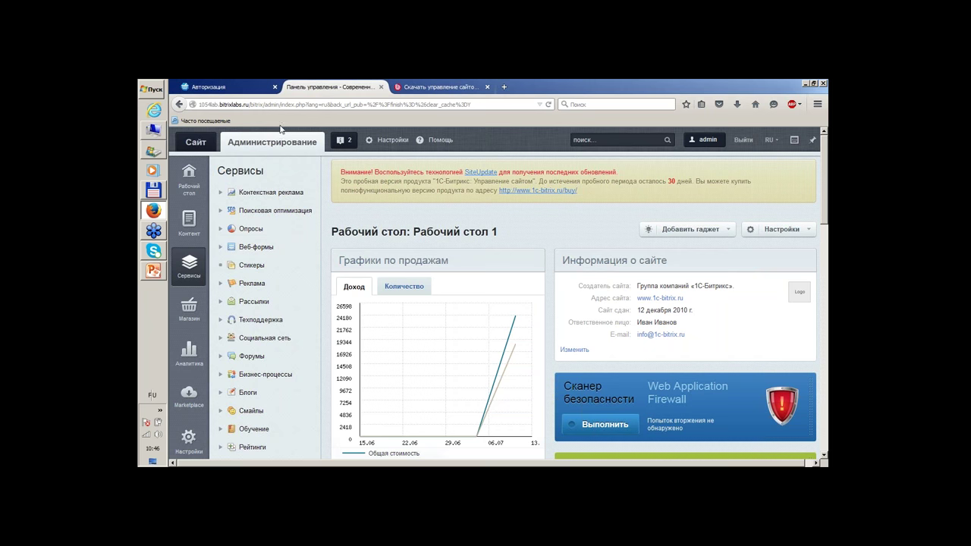
Open the public shop site in a new browser tab and switch to it
right_click(225, 144)
left_click(224, 145)
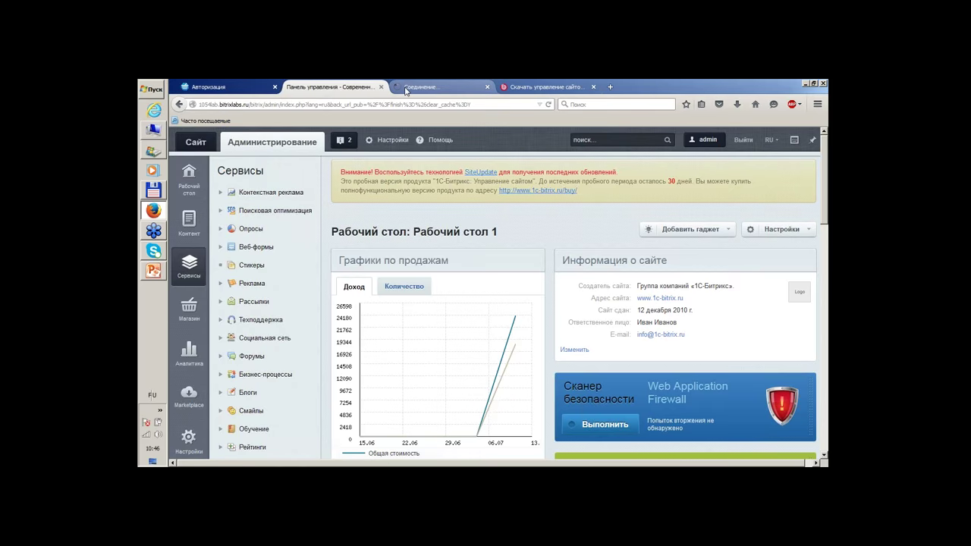
left_click(405, 87)
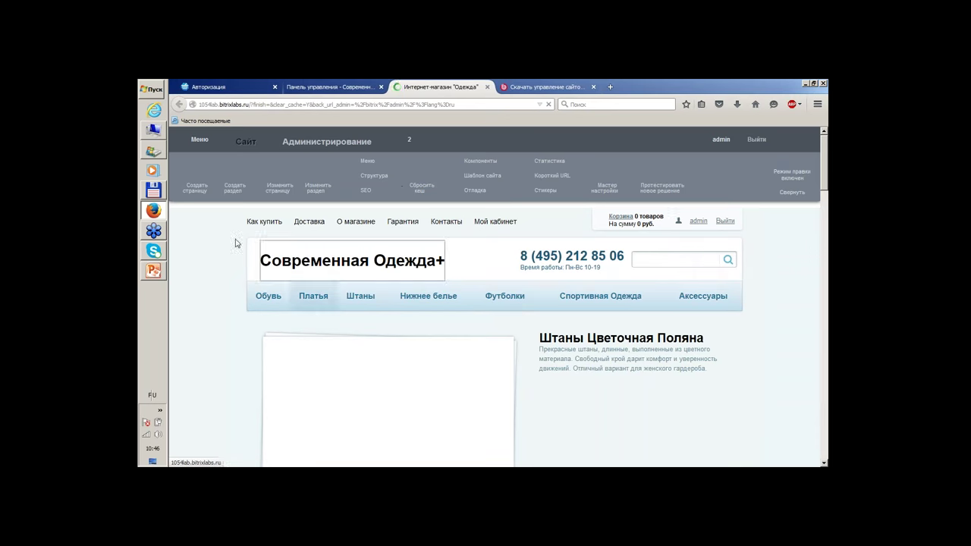
Create a new page titled «Форум» with the file name forum.php and a matching menu item, and proceed to editing it
left_click(197, 176)
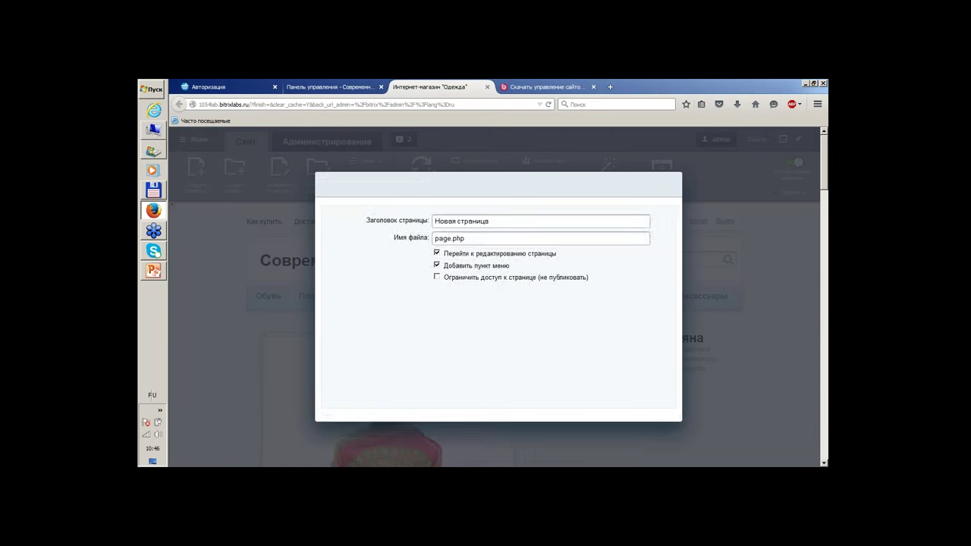
type("Форум")
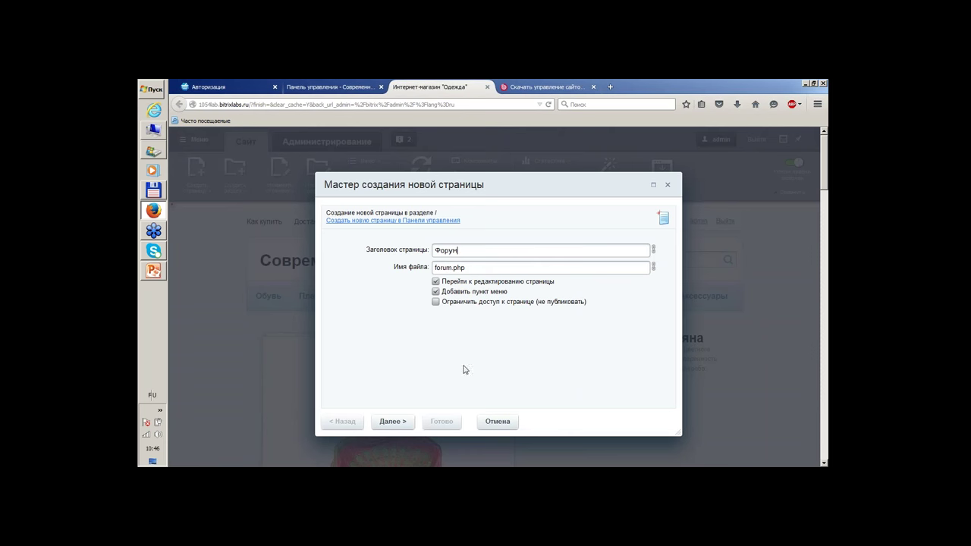
left_click(395, 421)
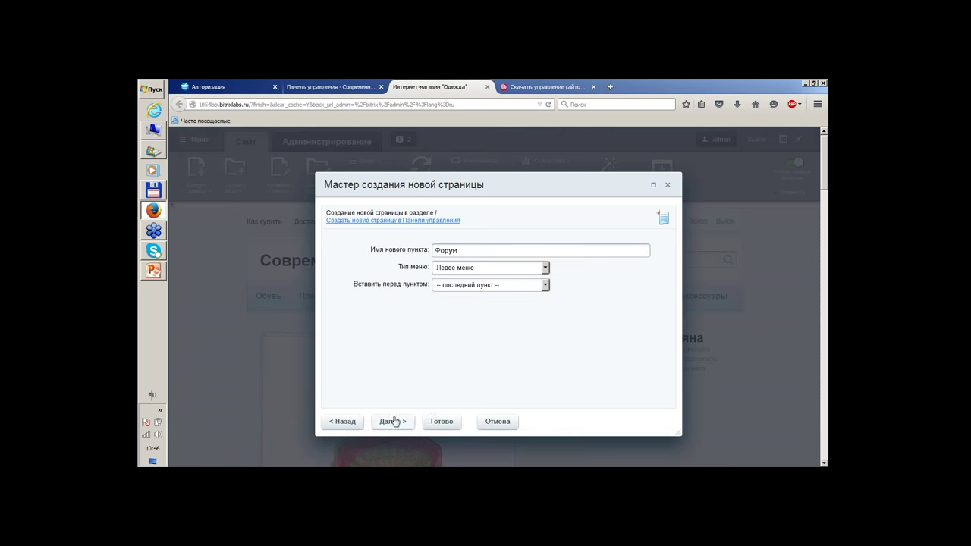
left_click(426, 426)
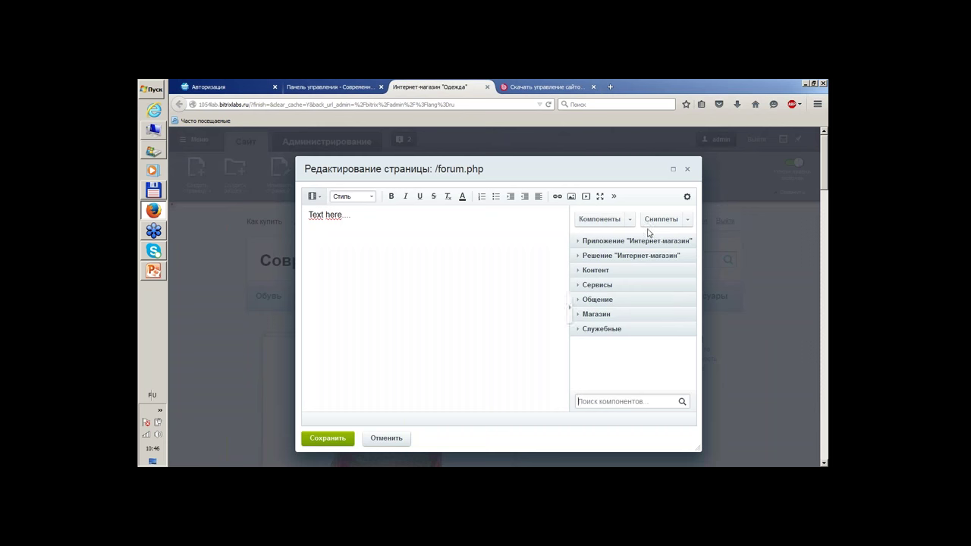
Replace the forum page's placeholder text with the «Форум. Комплексный компонент» component, save the page and check it on the public site
key("ctrl+a")
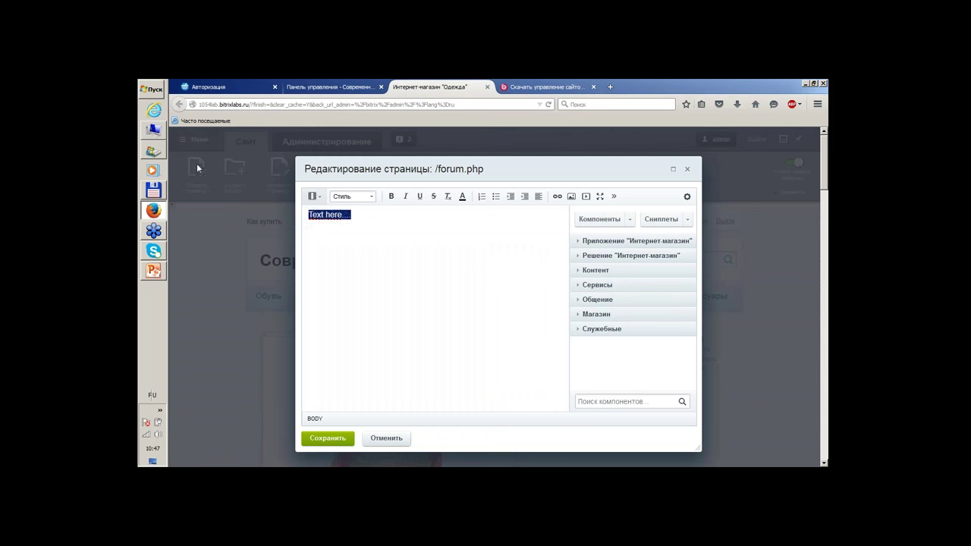
key("Delete")
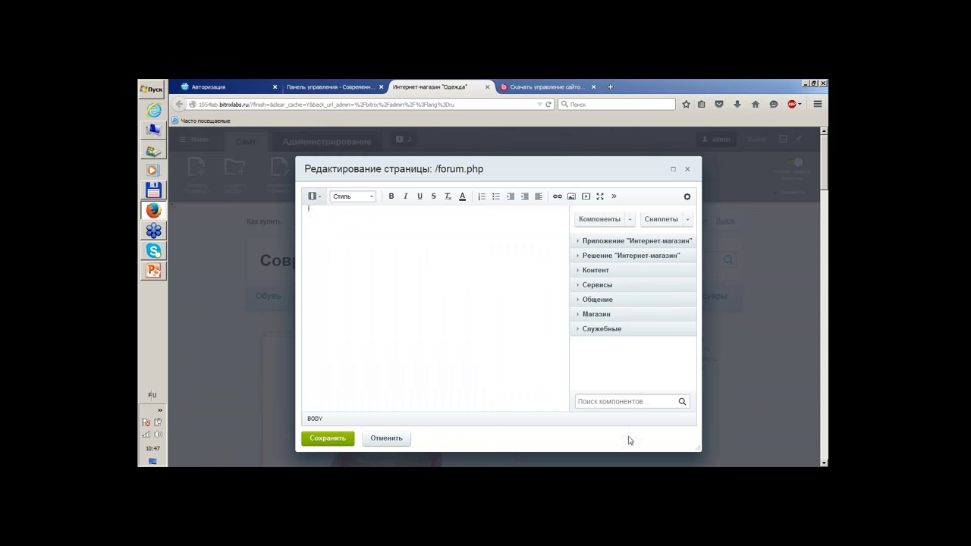
left_click(612, 400)
type("фору")
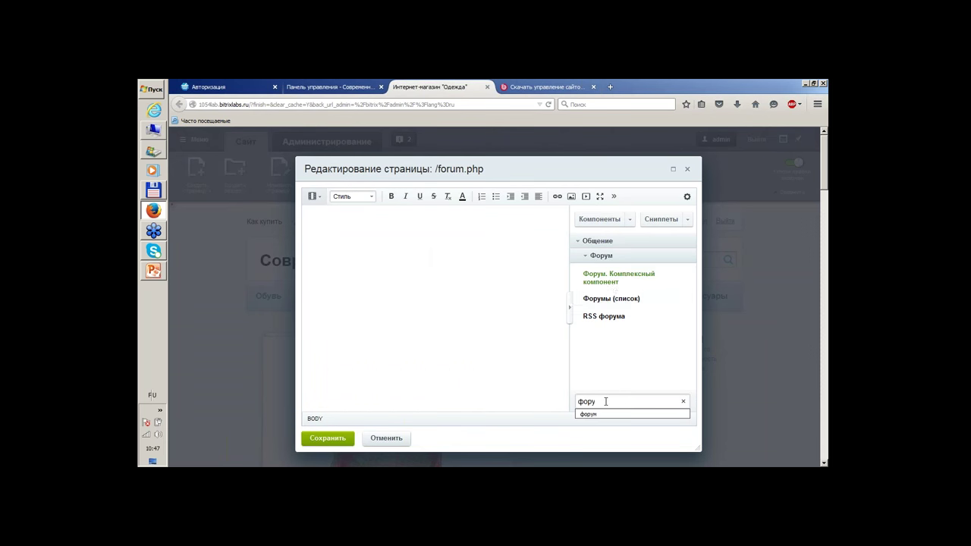
left_click_drag(618, 276, 386, 254)
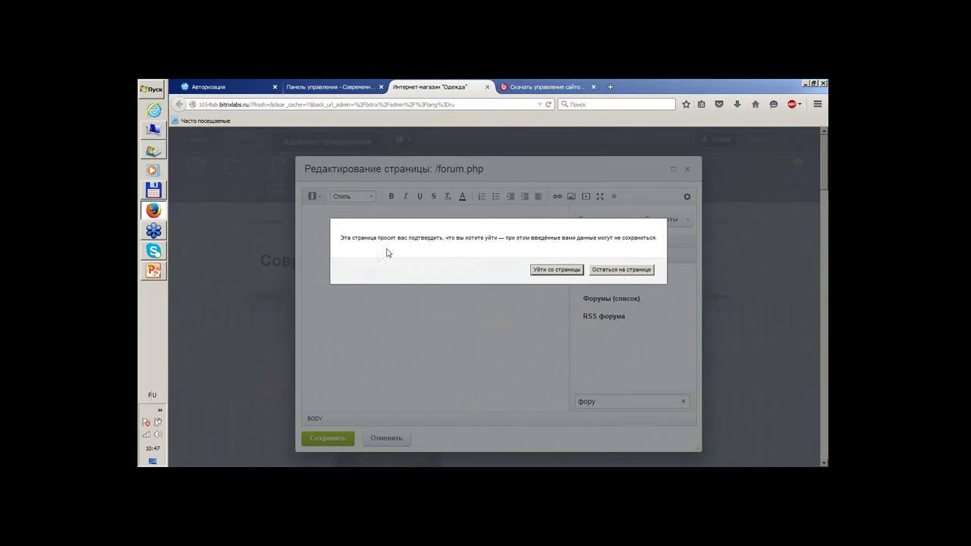
left_click(620, 270)
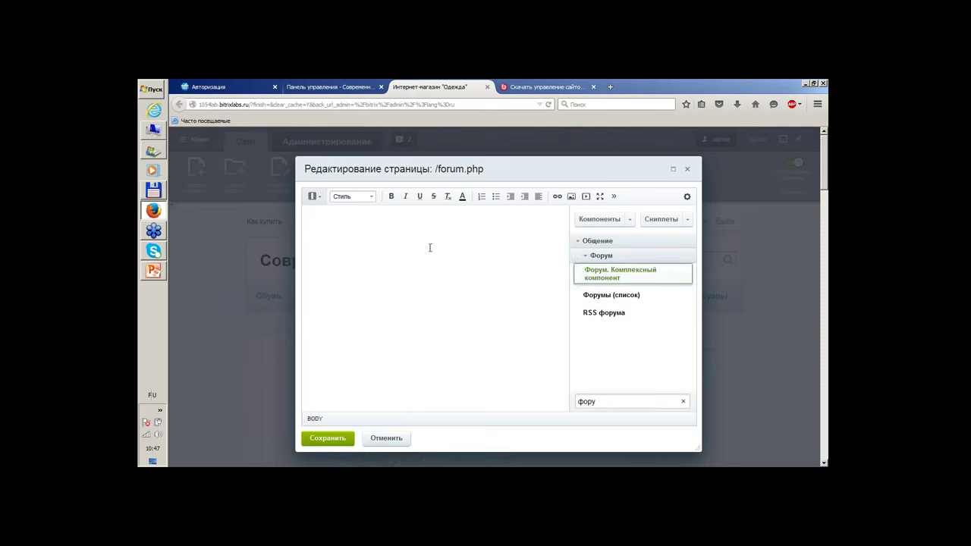
left_click_drag(630, 281, 472, 262)
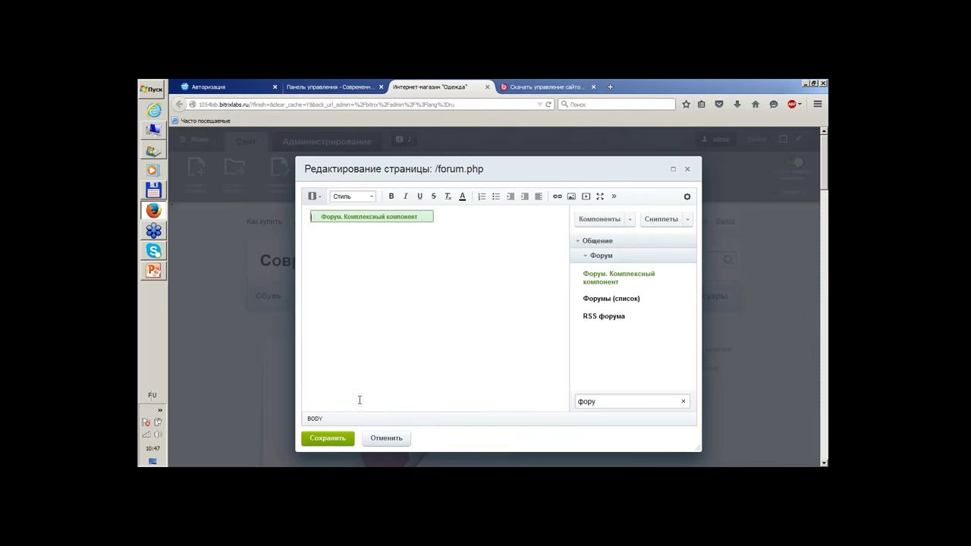
left_click(332, 439)
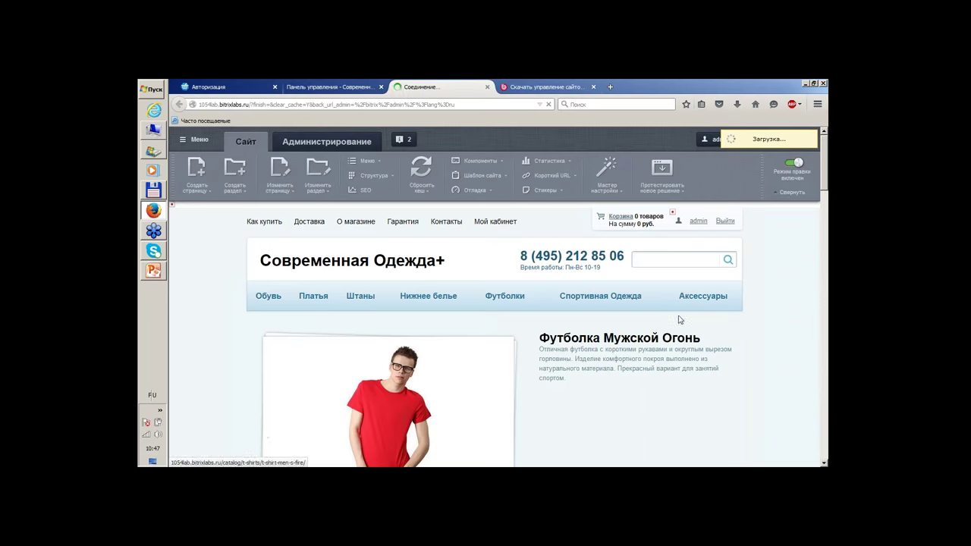
mouse_move(683, 305)
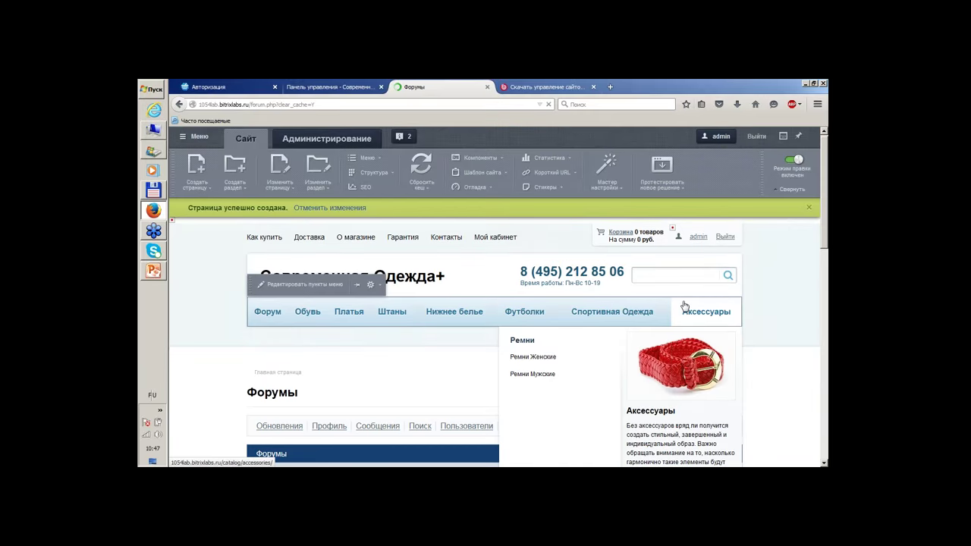
scroll(748, 301, "down", 3)
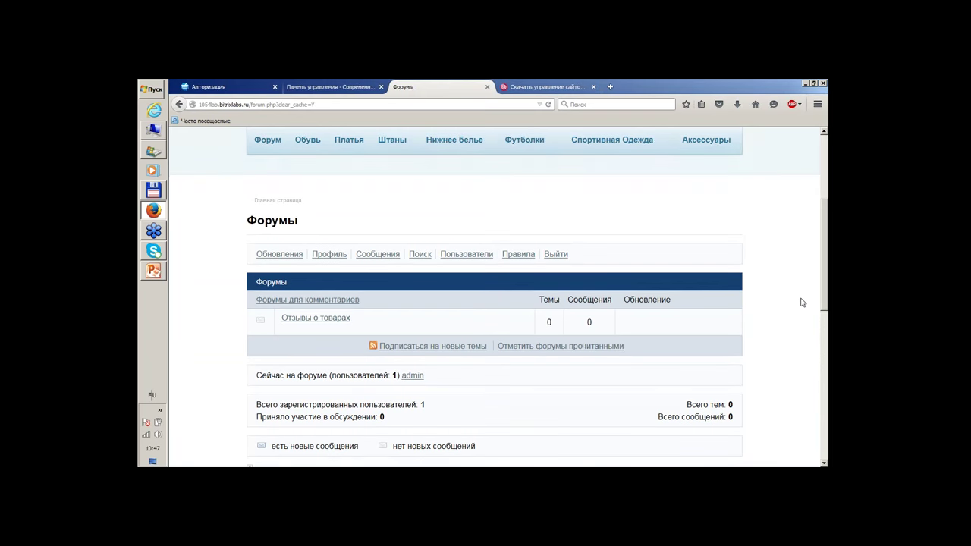
scroll(801, 301, "down", 1)
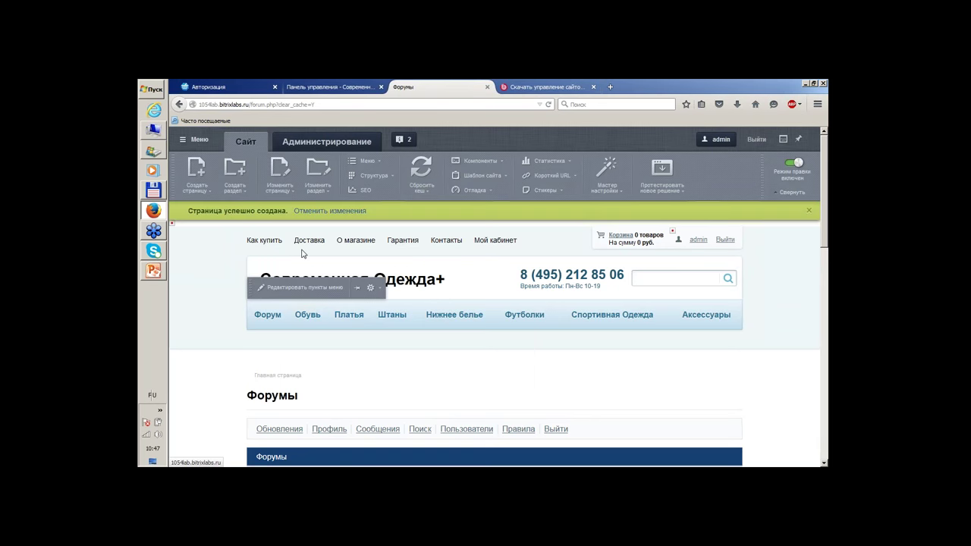
Open the «Доставка» page's content for editing and insert an empty line above its first paragraph
left_click(310, 242)
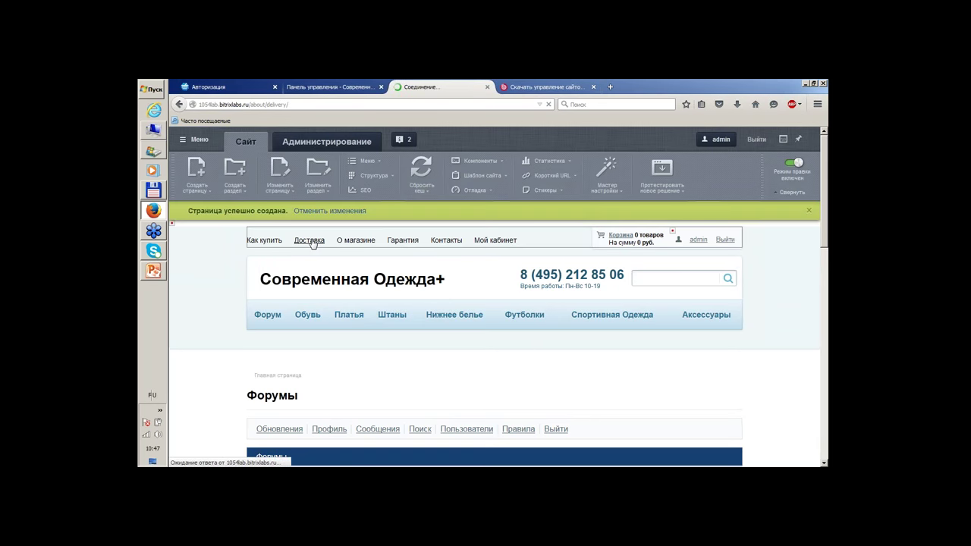
scroll(554, 342, "down", 5)
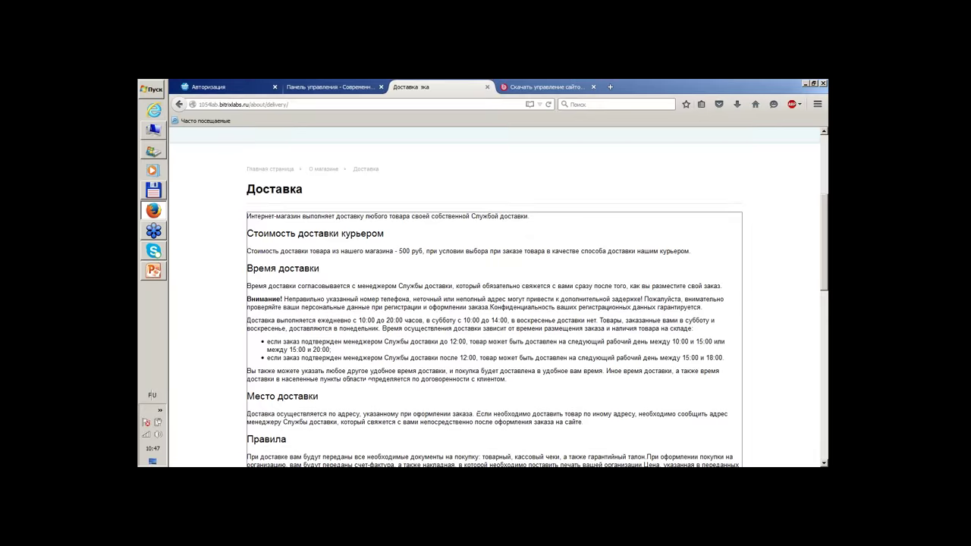
scroll(565, 342, "up", 2)
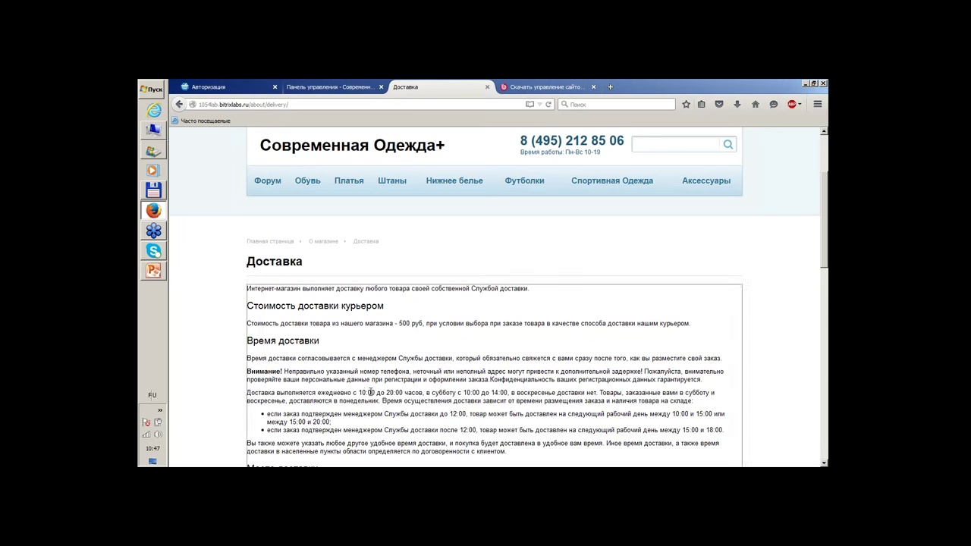
mouse_move(371, 392)
left_click(304, 272)
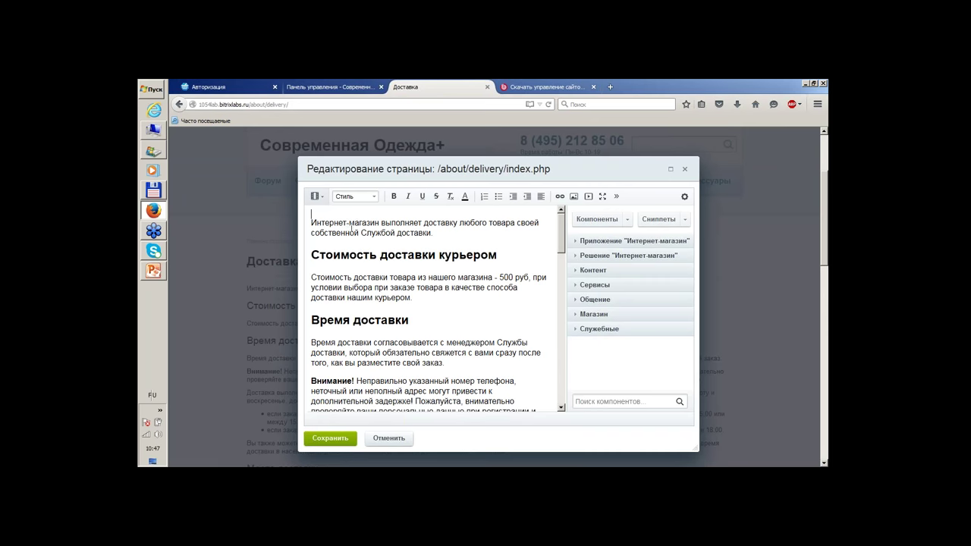
key("Return")
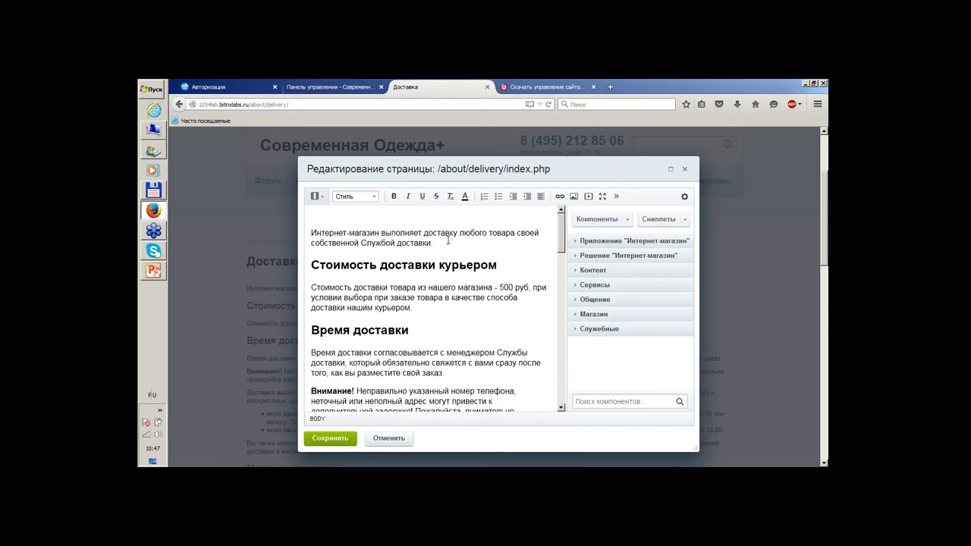
Search the components for «карта» and «склад», insert «Информация о складе» at the start of the delivery page and save it
left_click(594, 406)
type("карта")
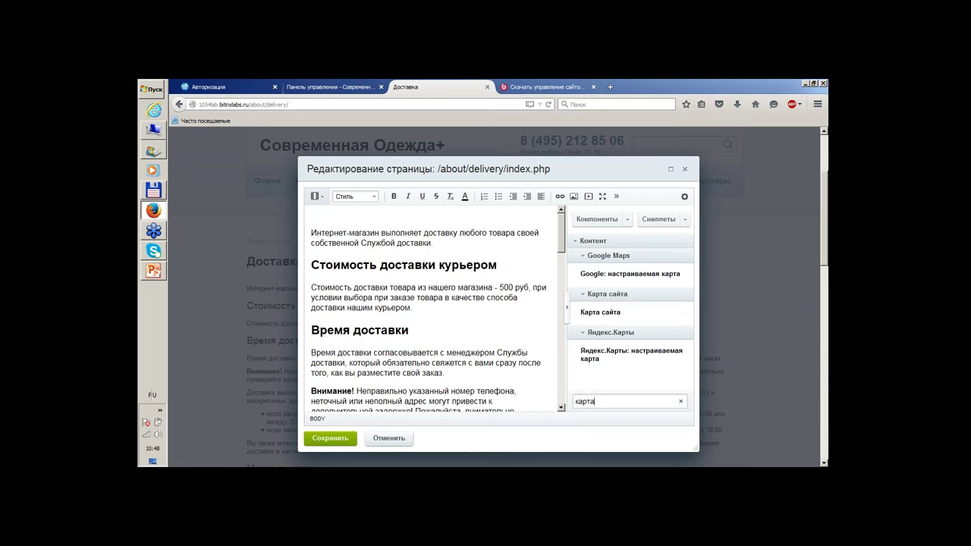
key("ctrl+a")
type("склад")
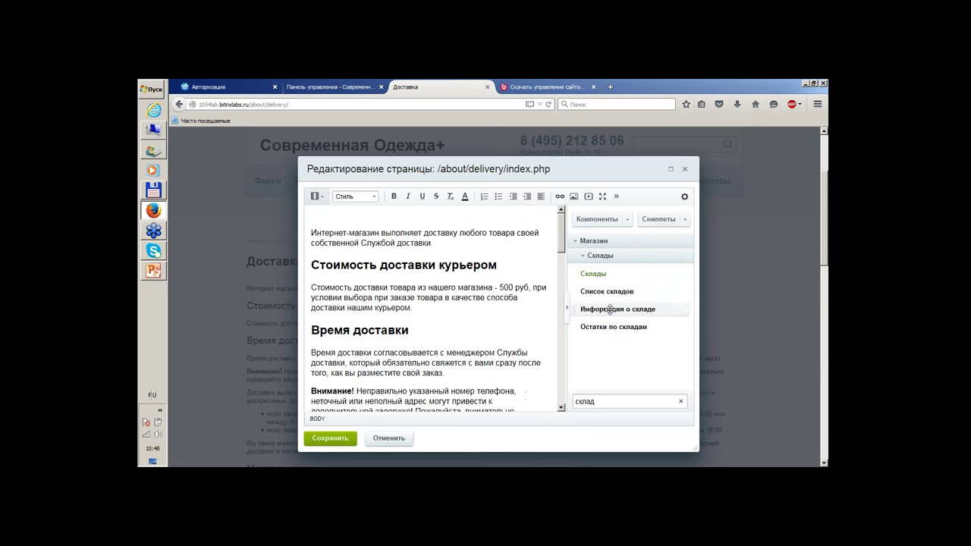
left_click_drag(611, 309, 363, 219)
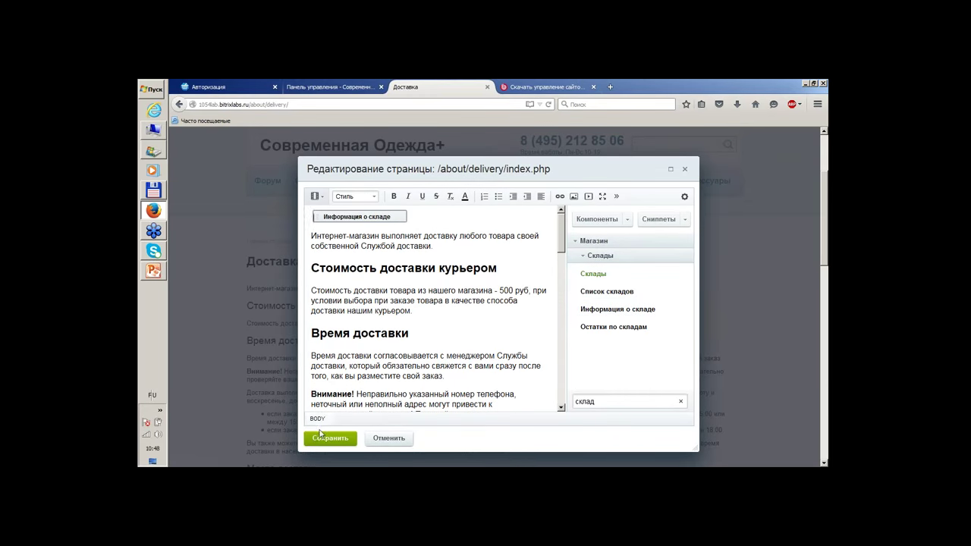
left_click(322, 437)
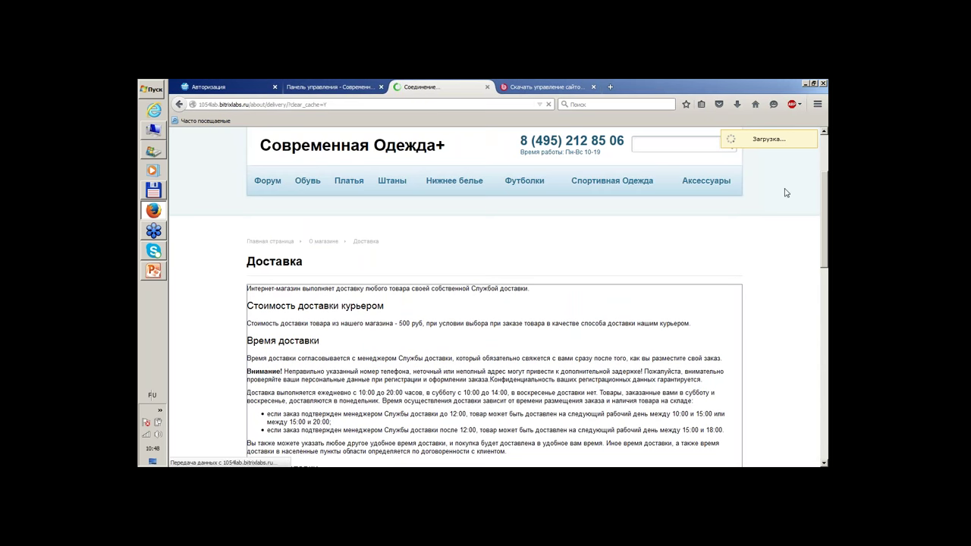
scroll(359, 352, "down", 3)
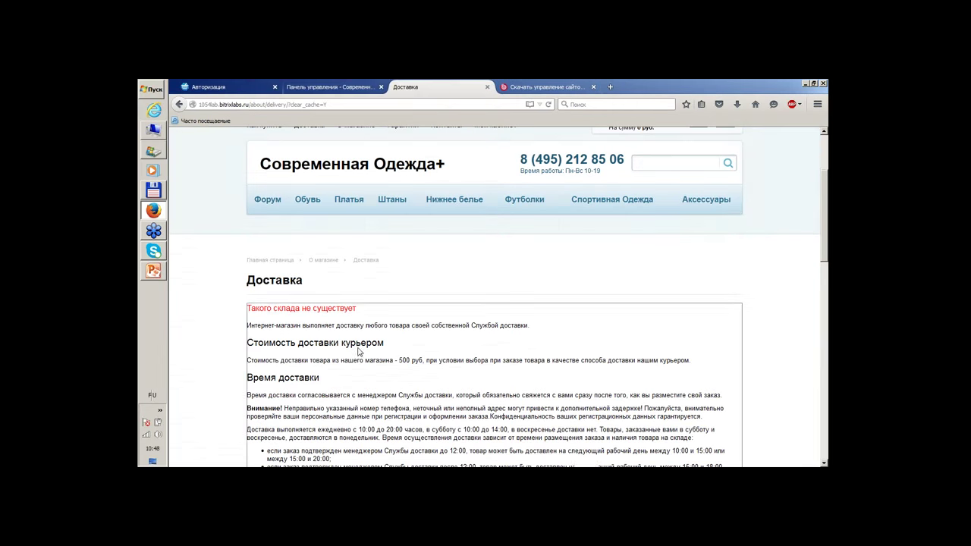
Return to the administration area's browser tab and open the Магазин section
left_click(326, 85)
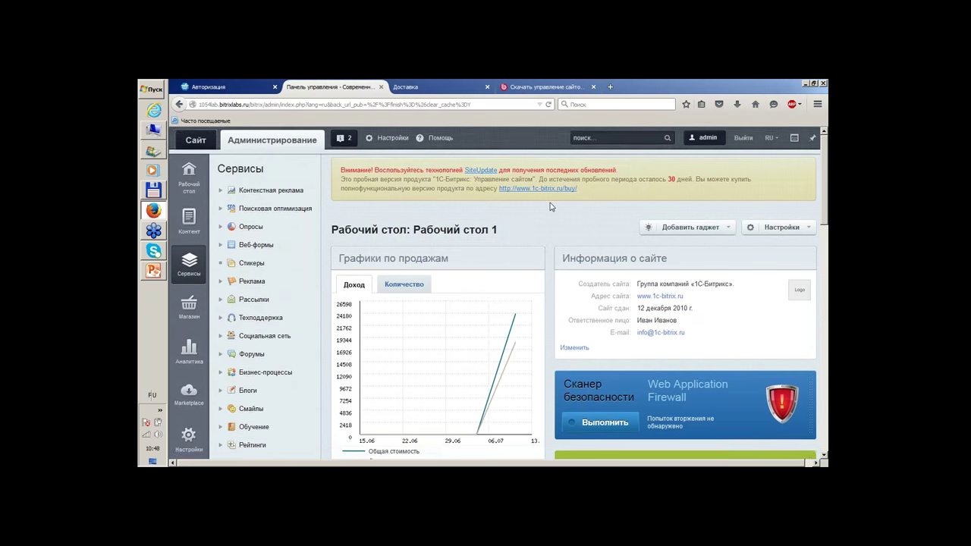
scroll(531, 228, "down", 1)
left_click(188, 250)
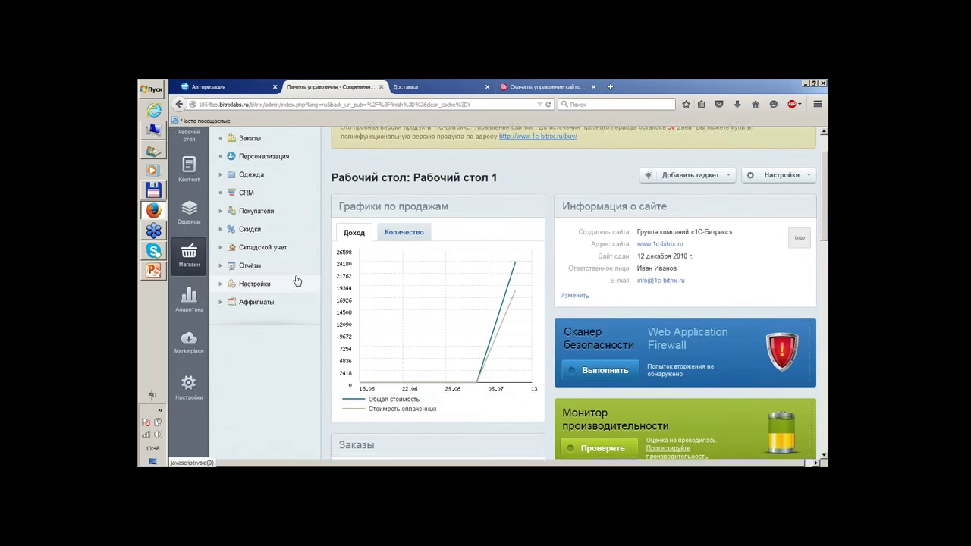
scroll(297, 281, "up", 1)
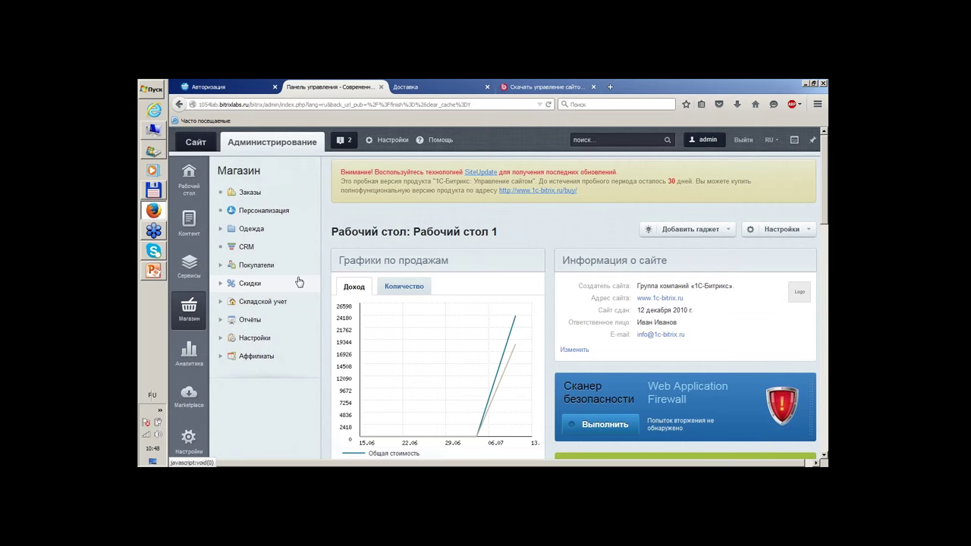
Open the shop's «Заказы» page and examine its filter and the list of orders
left_click(250, 194)
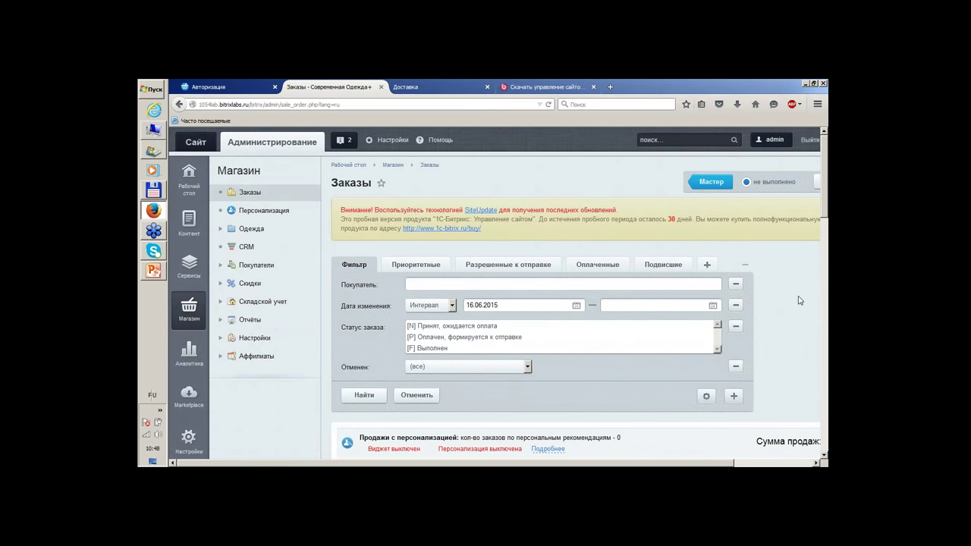
scroll(799, 300, "down", 1)
scroll(803, 299, "down", 5)
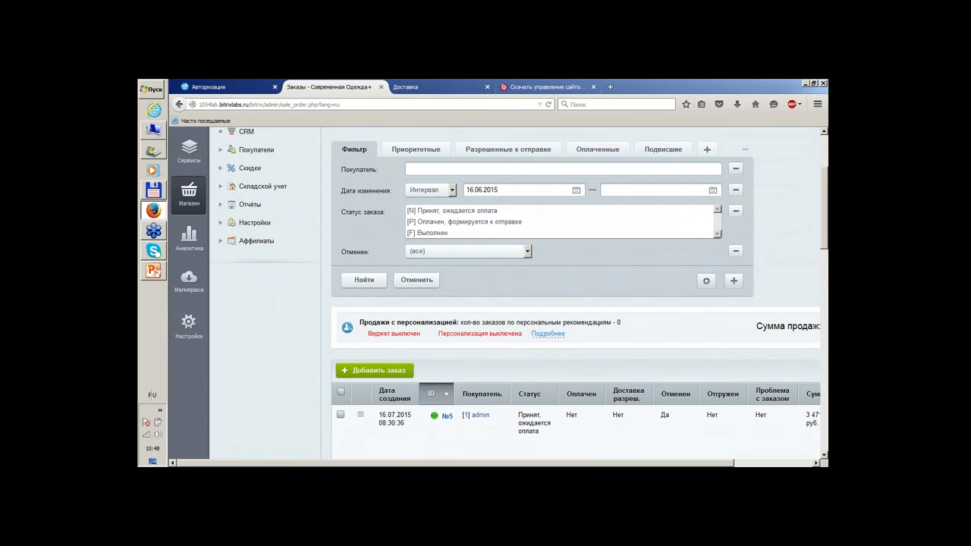
scroll(531, 294, "down", 4)
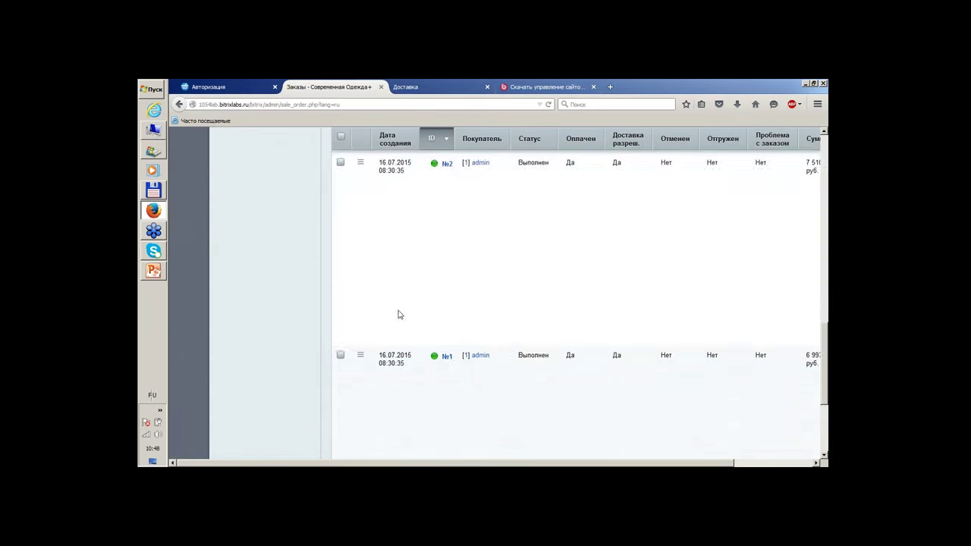
Review the list of orders and the conditions of the «Оплаченные» filter preset
scroll(360, 314, "up", 6)
scroll(364, 312, "up", 1)
scroll(412, 303, "down", 7)
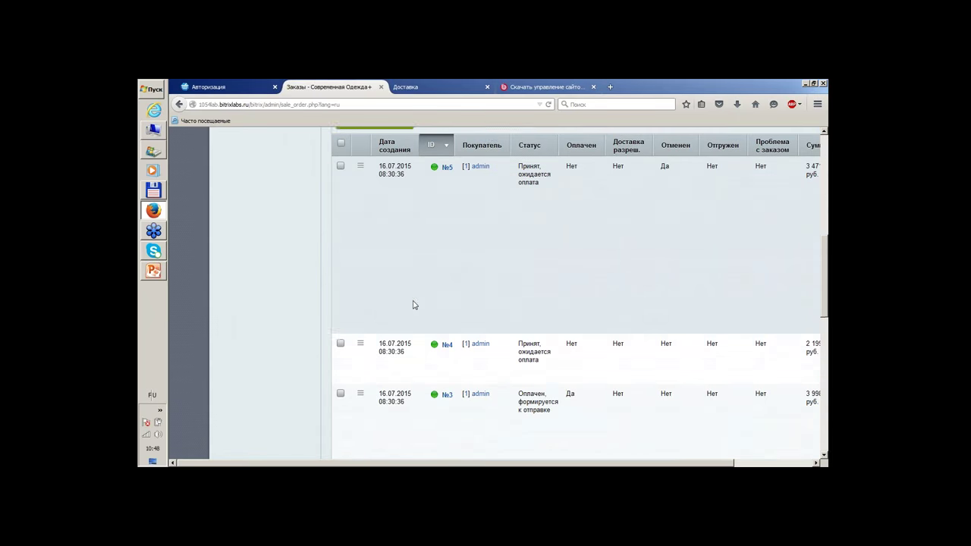
scroll(427, 316, "up", 4)
scroll(437, 318, "up", 10)
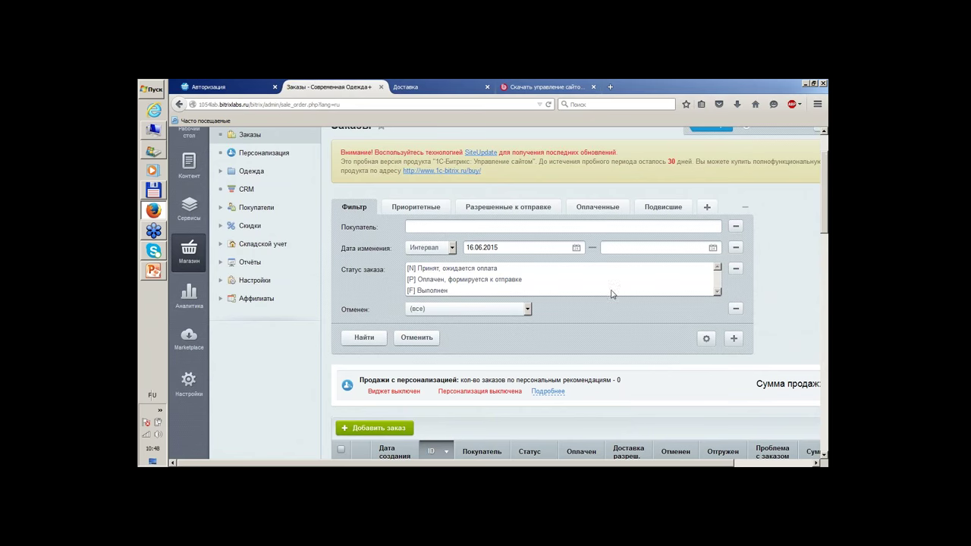
scroll(750, 265, "down", 1)
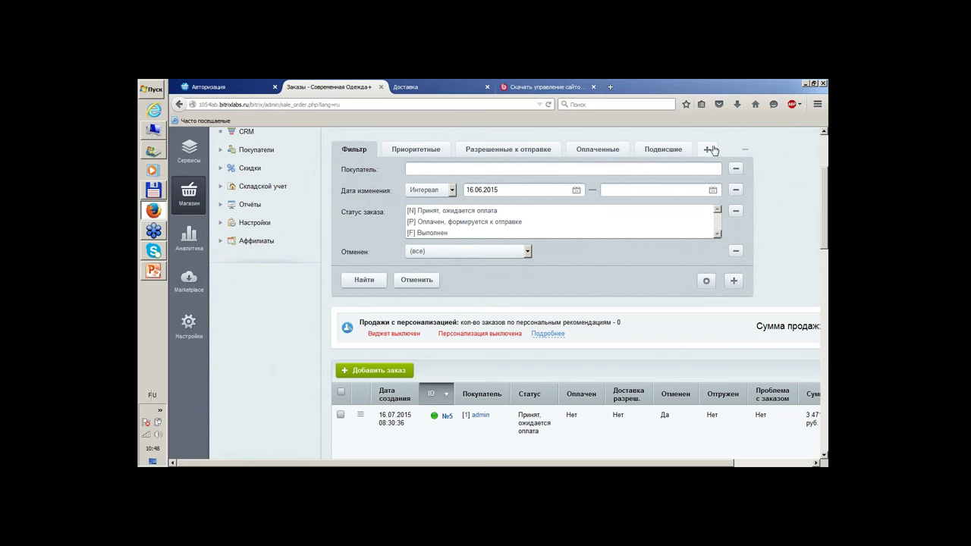
left_click(473, 152)
left_click(593, 151)
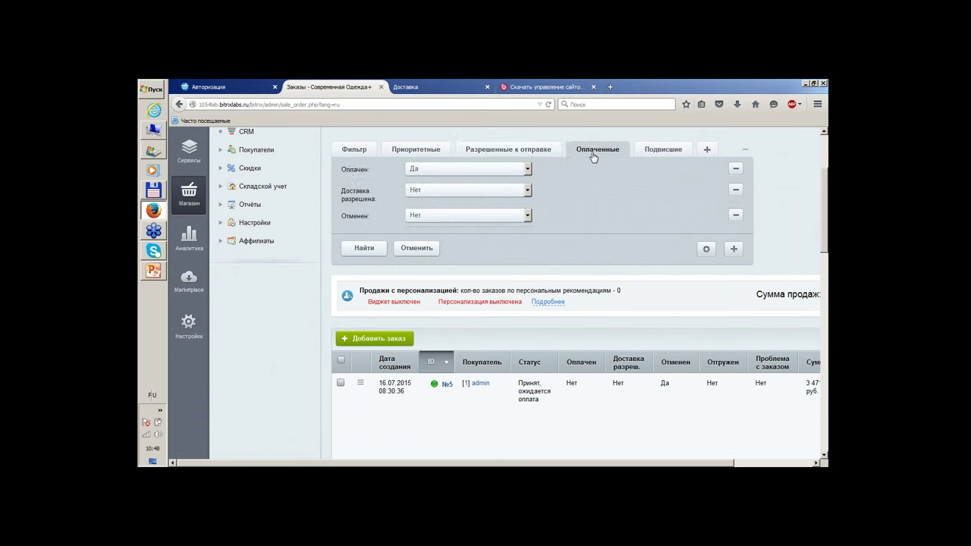
Filter the orders with the «Разрешенные к отправке» preset, keeping «Доставка разрешена» at «Да»
left_click(517, 152)
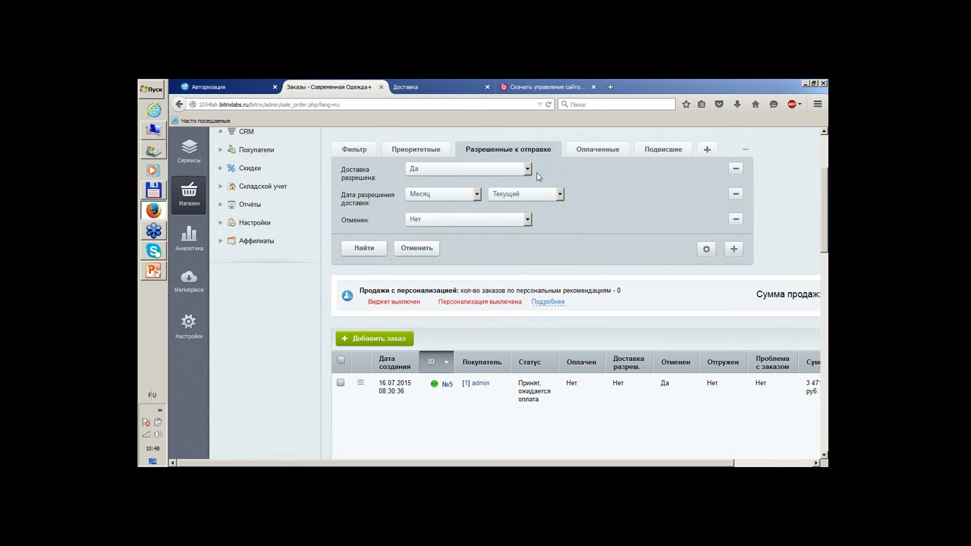
left_click(465, 175)
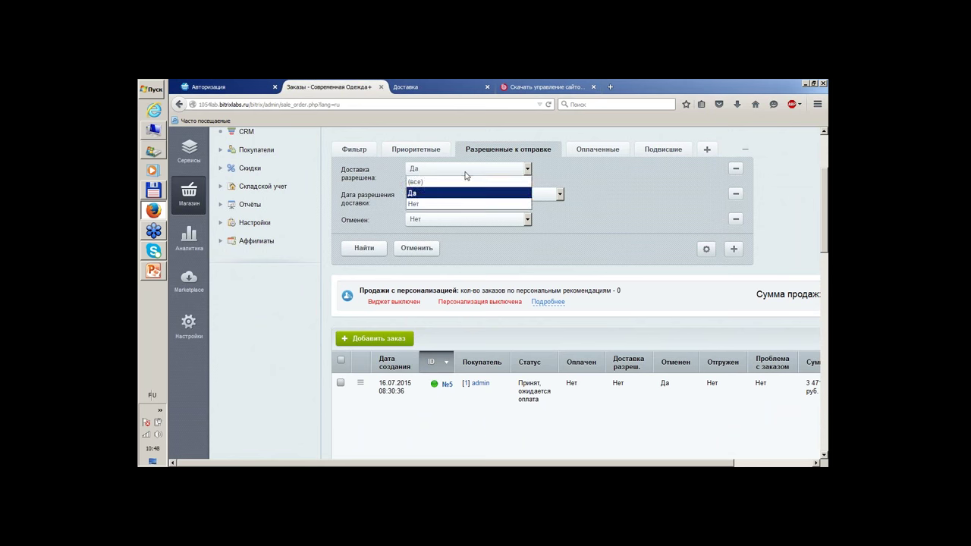
left_click(467, 175)
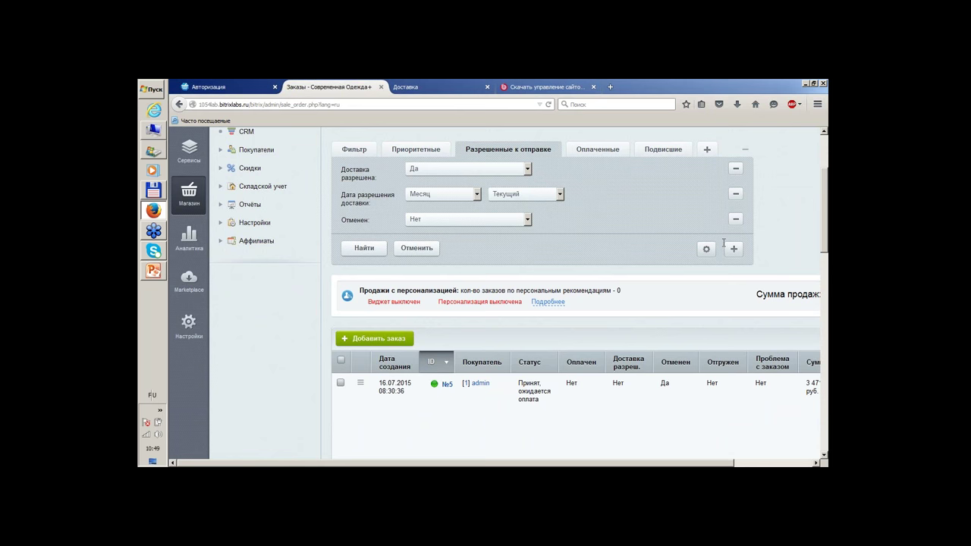
scroll(264, 326, "up", 2)
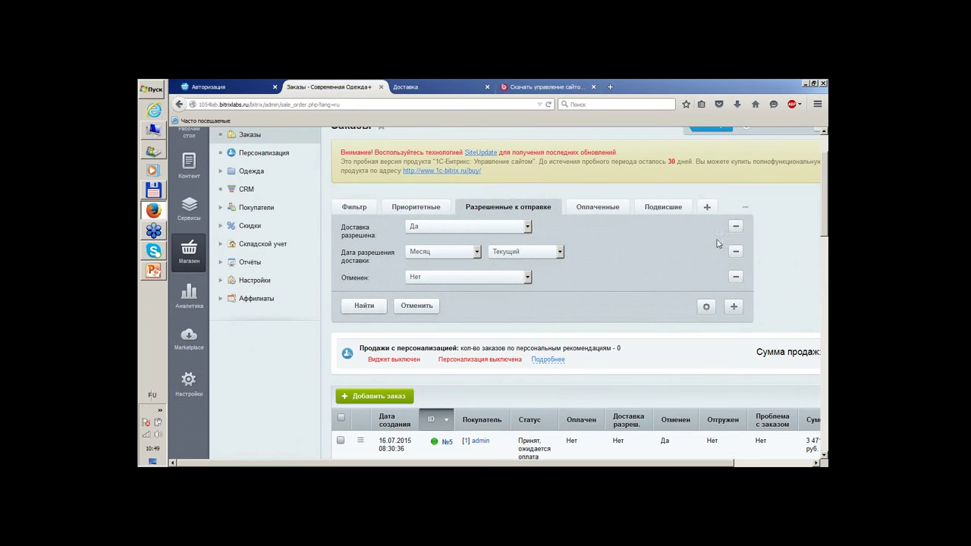
left_click(363, 306)
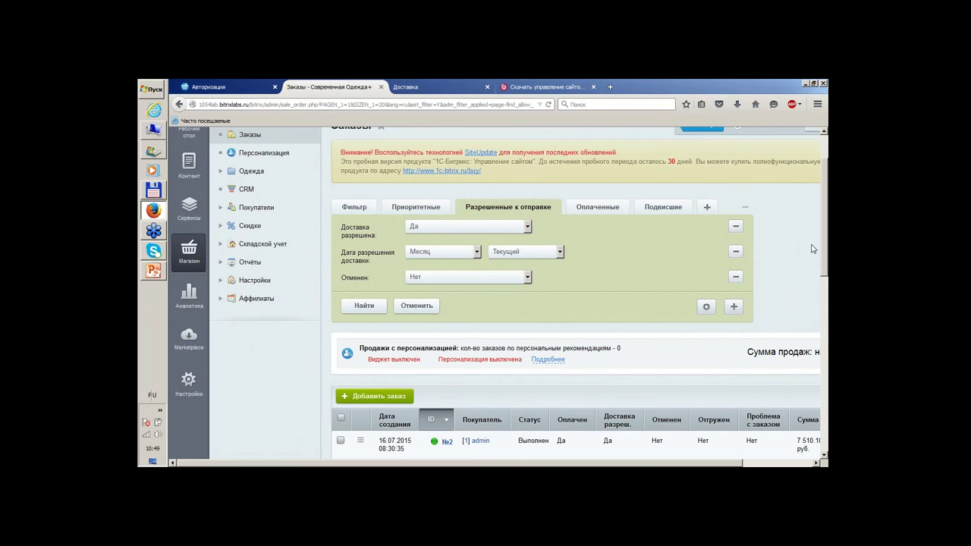
Open the first order in the filtered list and examine its status, buyer, delivery and payment details
scroll(811, 249, "down", 5)
scroll(810, 249, "down", 3)
scroll(683, 303, "up", 5)
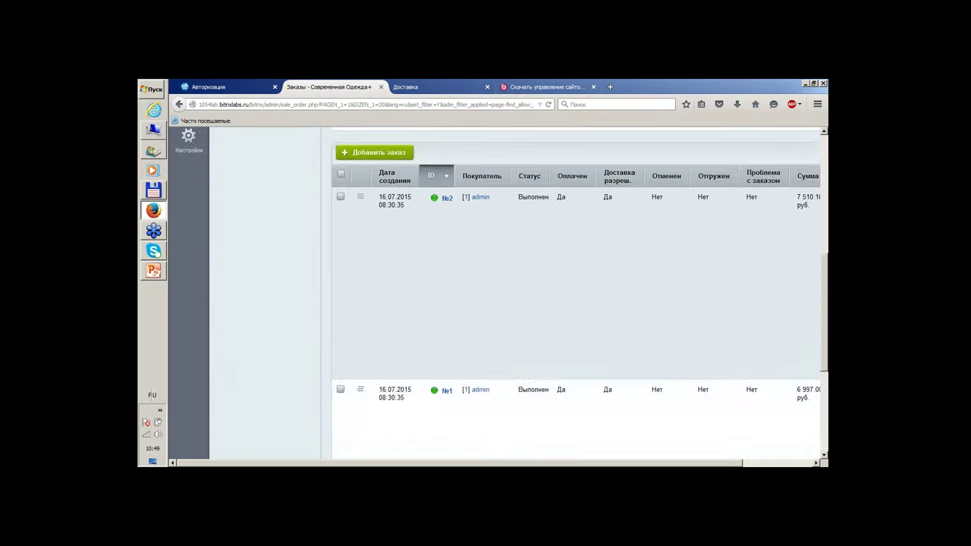
scroll(657, 316, "down", 4)
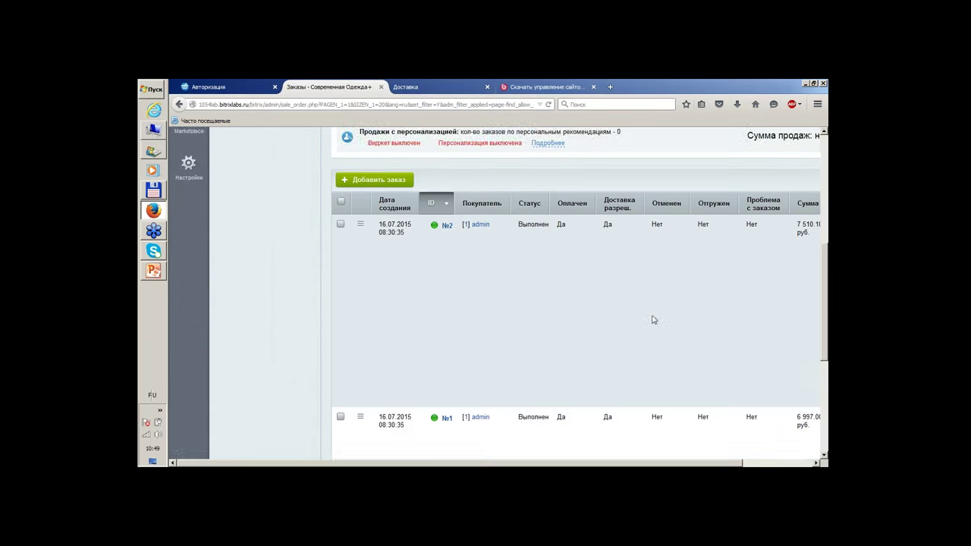
left_click(446, 213)
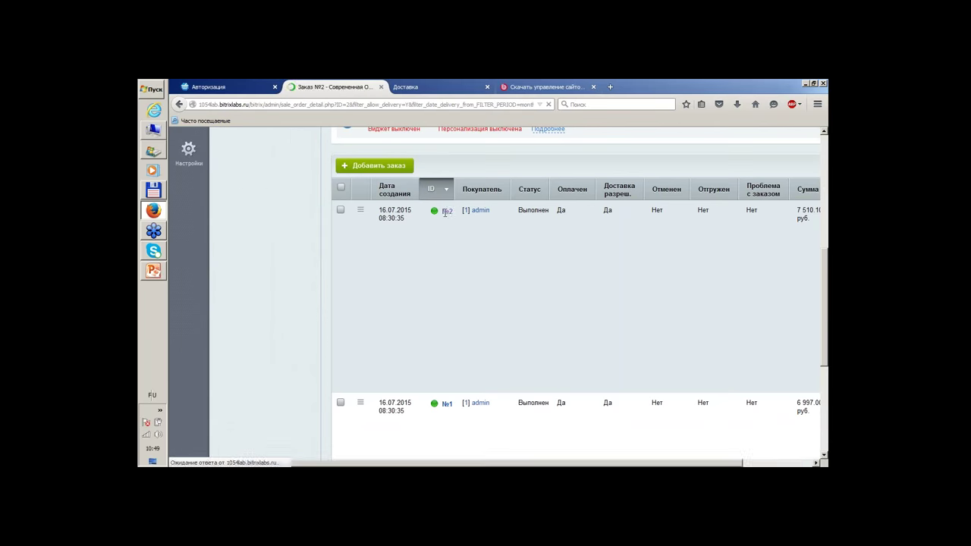
scroll(633, 239, "down", 15)
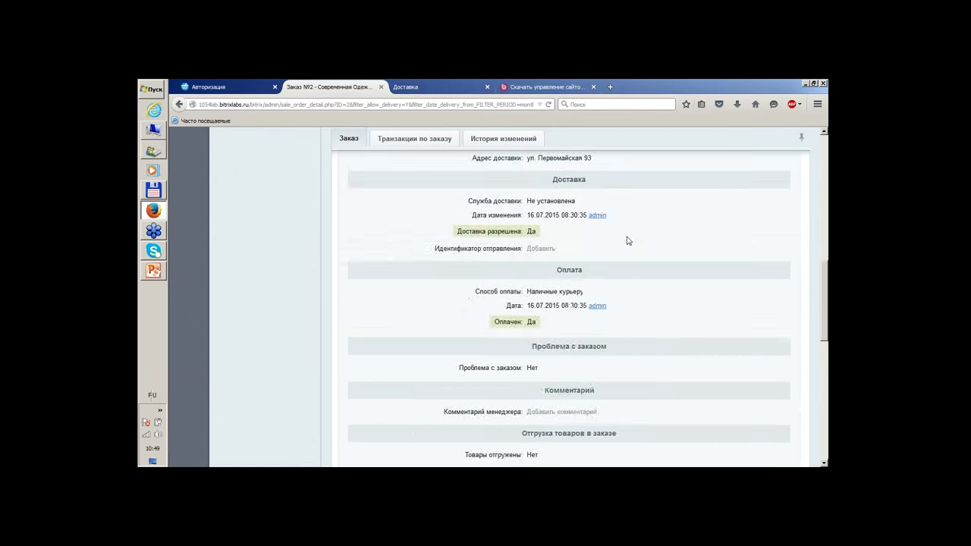
scroll(626, 240, "up", 6)
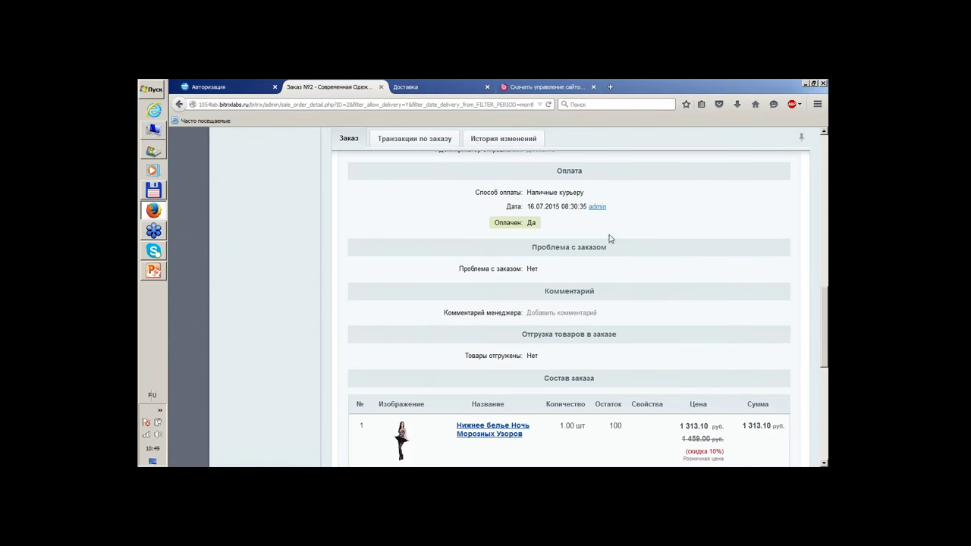
scroll(634, 233, "up", 8)
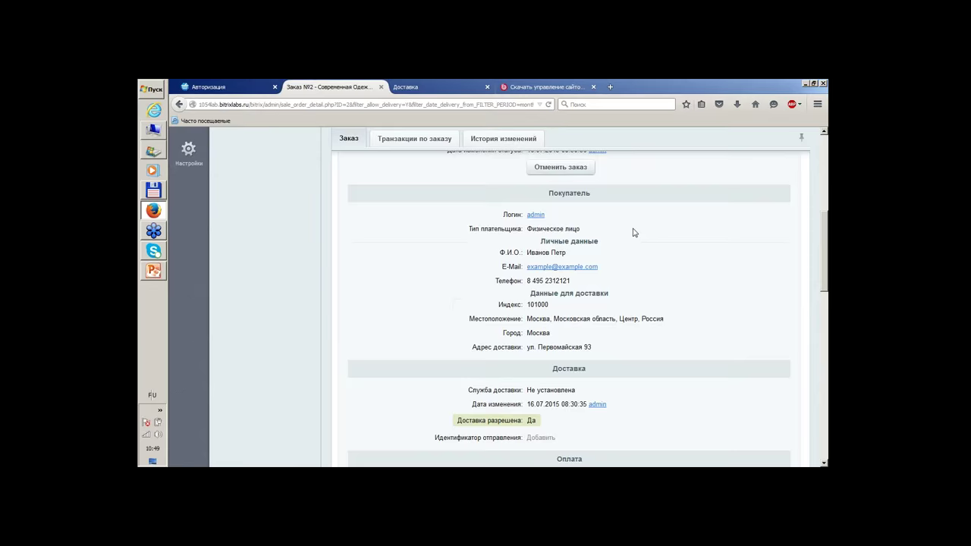
scroll(634, 233, "up", 2)
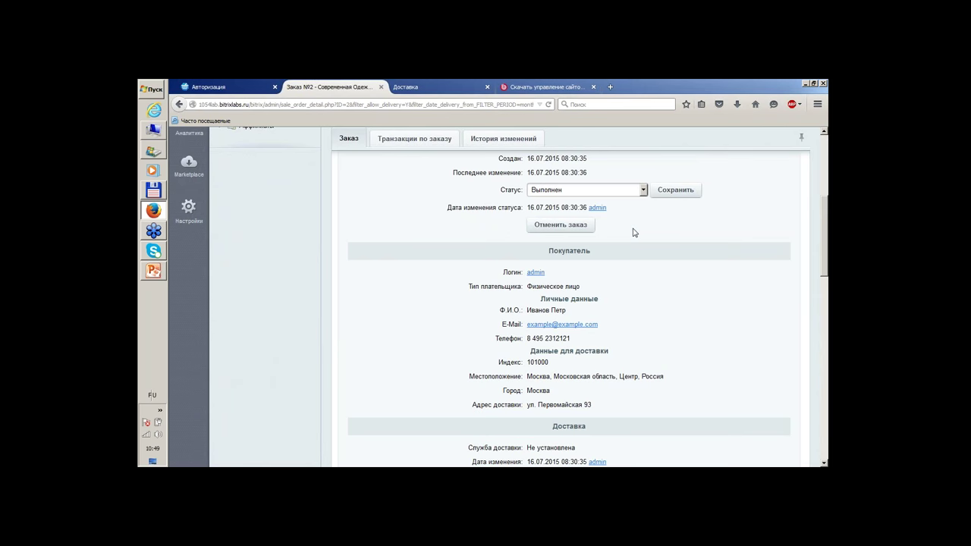
scroll(634, 233, "down", 8)
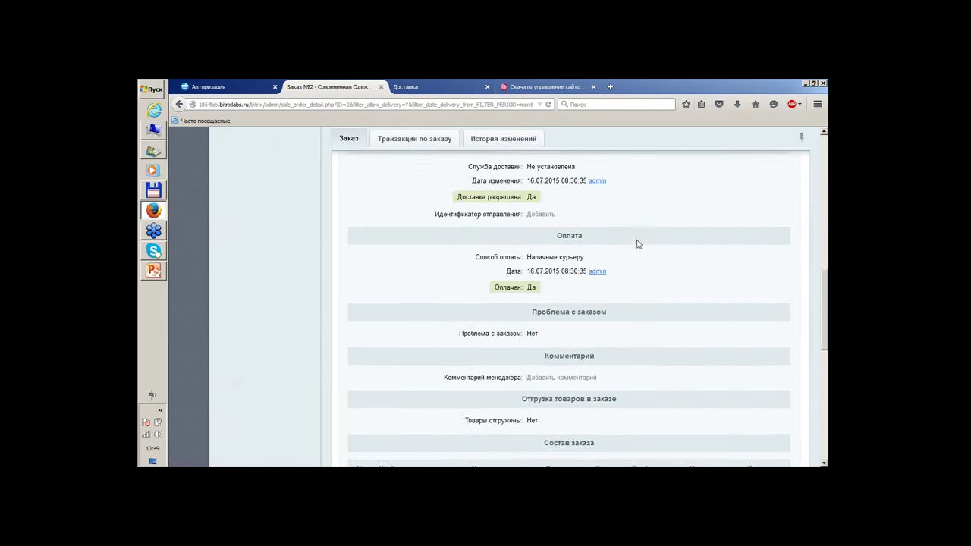
scroll(637, 244, "down", 12)
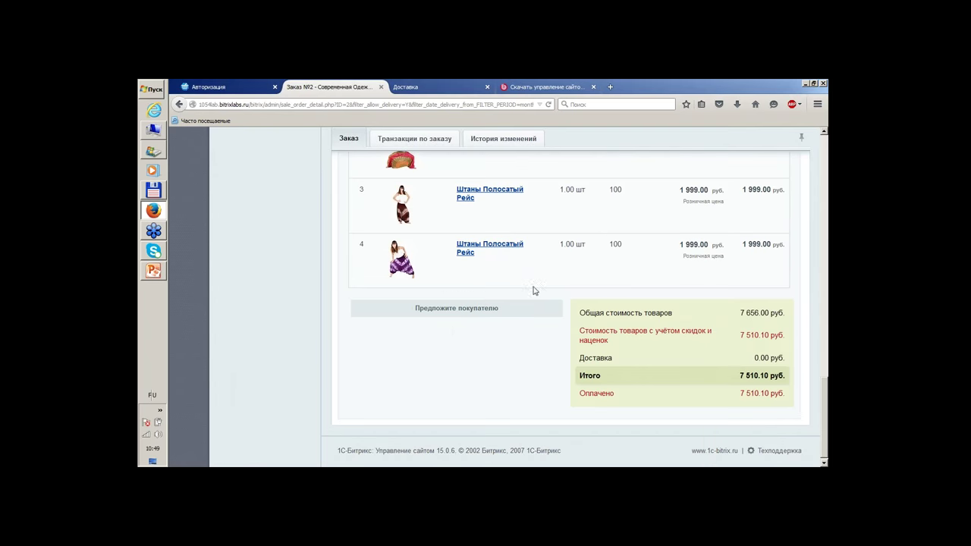
Examine the order's contents under «Состав заказа», including the item prices, discount and cost summary
scroll(422, 328, "up", 5)
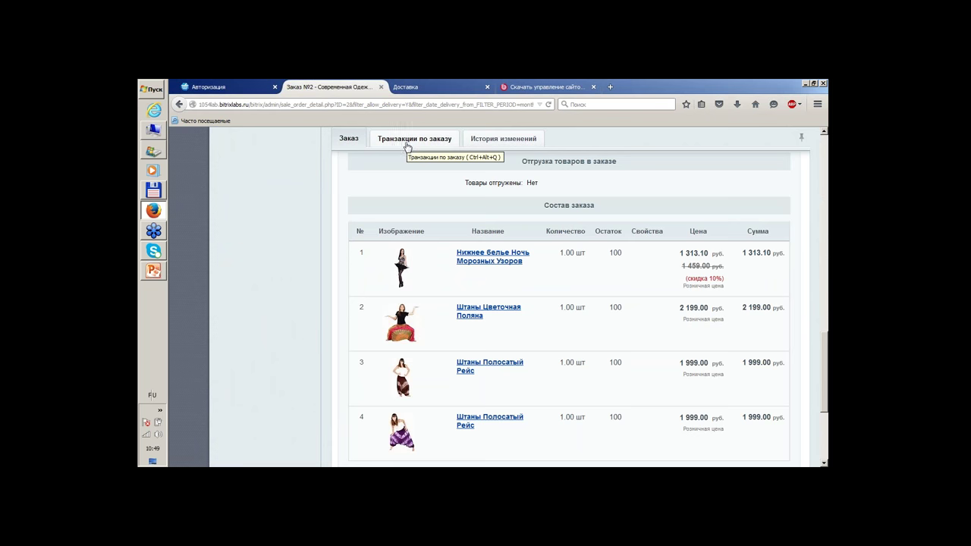
scroll(460, 180, "up", 1)
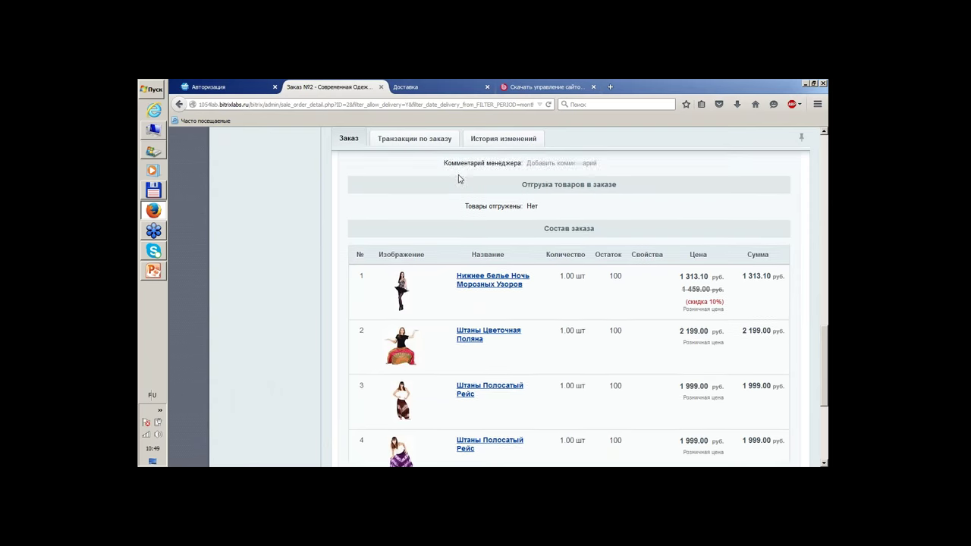
scroll(493, 190, "down", 1)
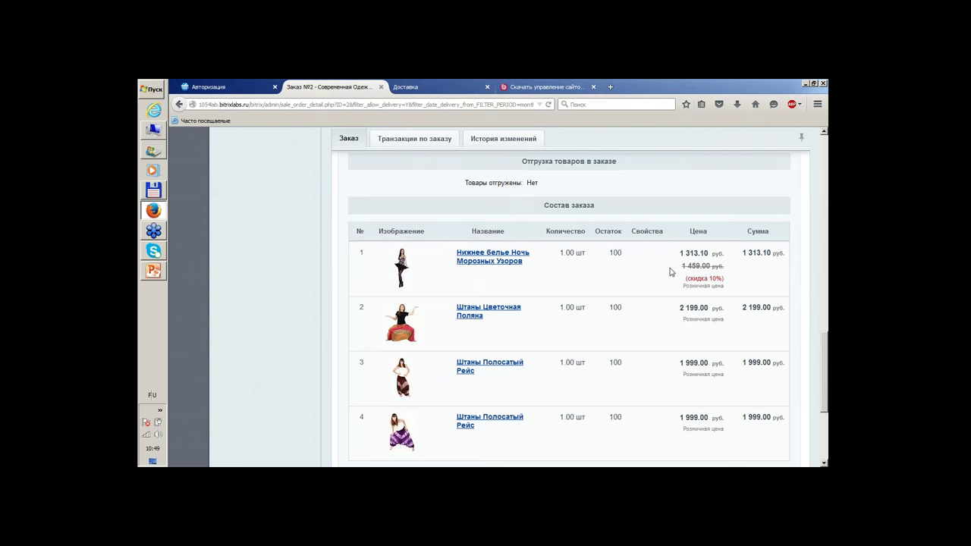
scroll(670, 272, "down", 3)
scroll(703, 267, "up", 5)
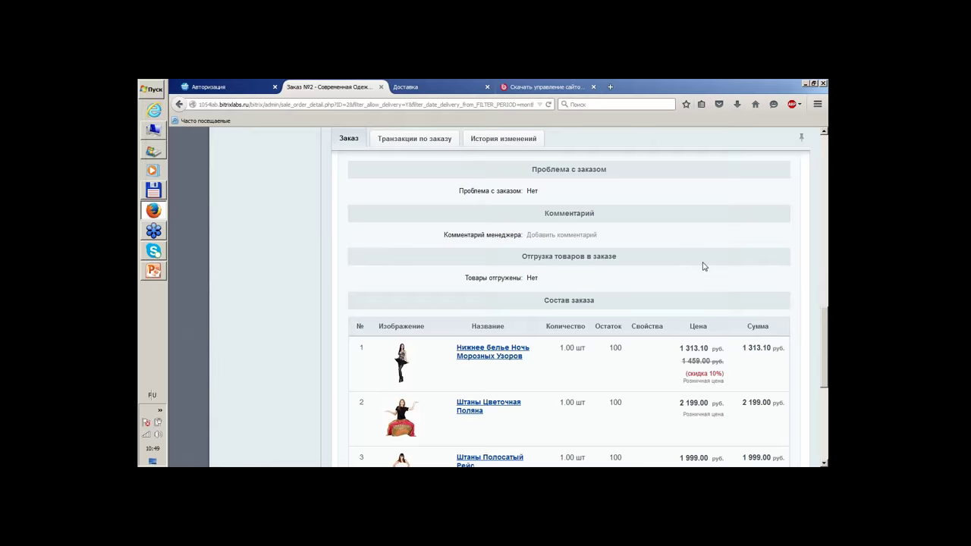
scroll(703, 266, "up", 5)
scroll(704, 265, "down", 7)
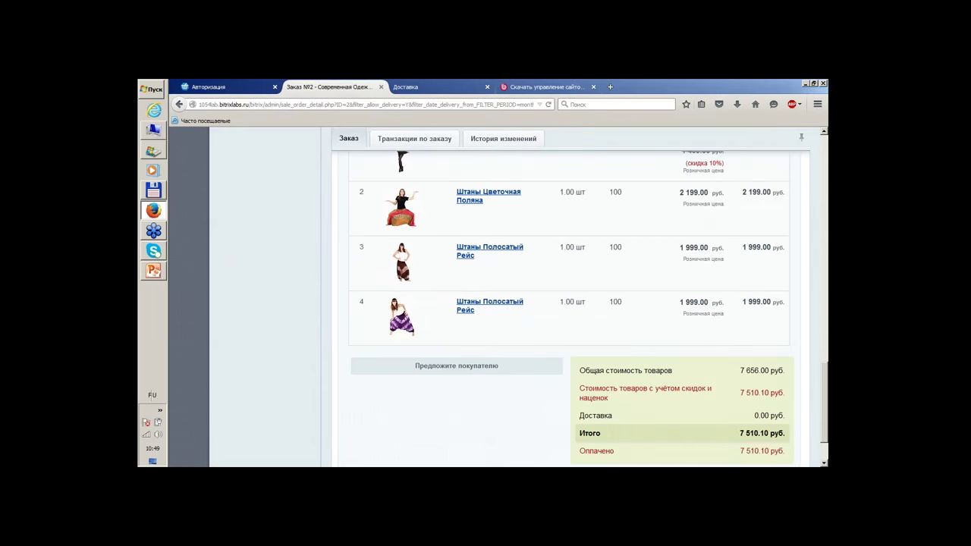
scroll(546, 296, "down", 2)
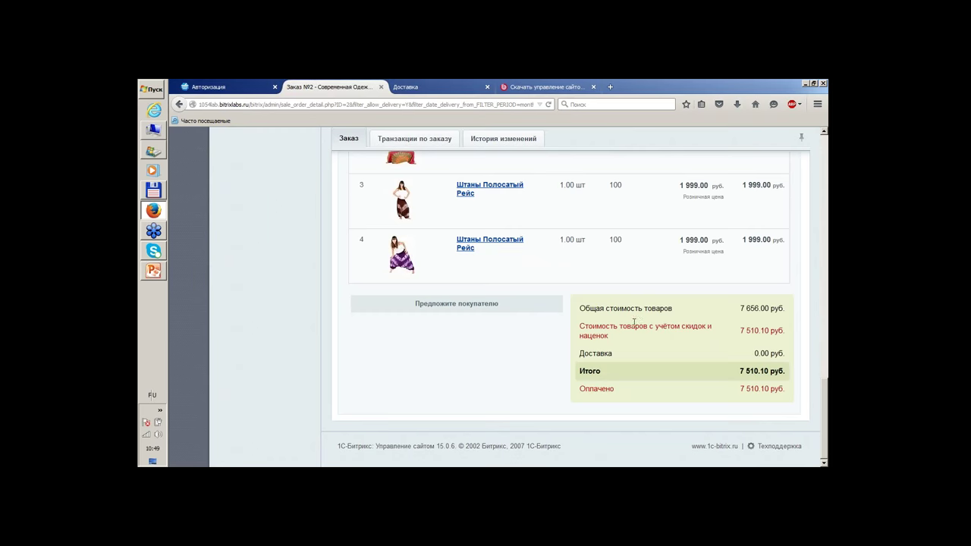
scroll(641, 327, "up", 10)
scroll(641, 327, "up", 5)
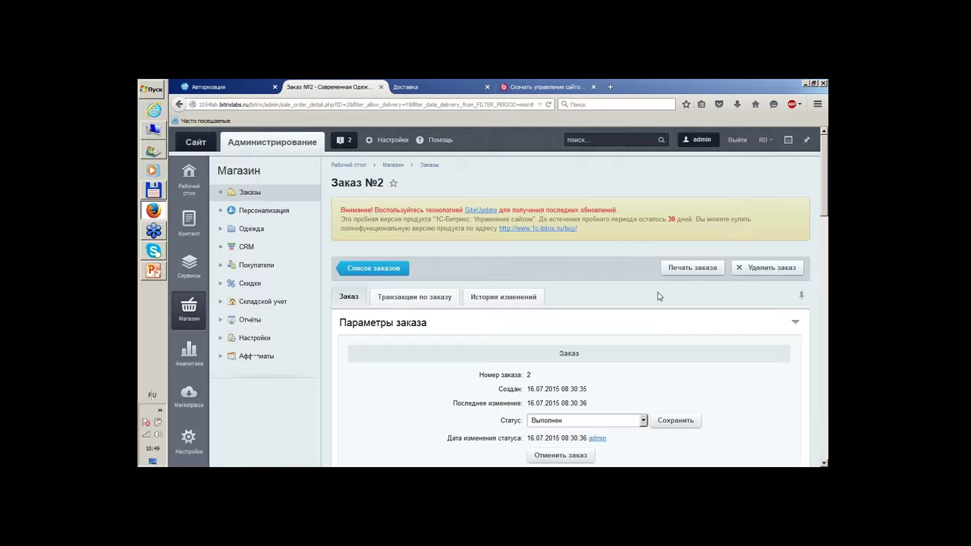
Open the document printing page for this order and examine its items and document templates
left_click(698, 270)
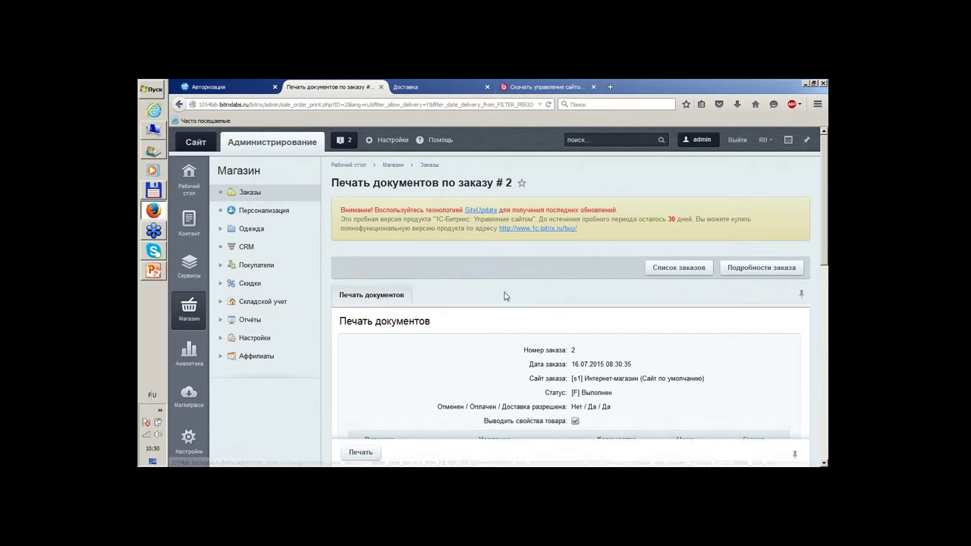
scroll(550, 265, "down", 3)
scroll(549, 263, "down", 5)
scroll(552, 260, "up", 8)
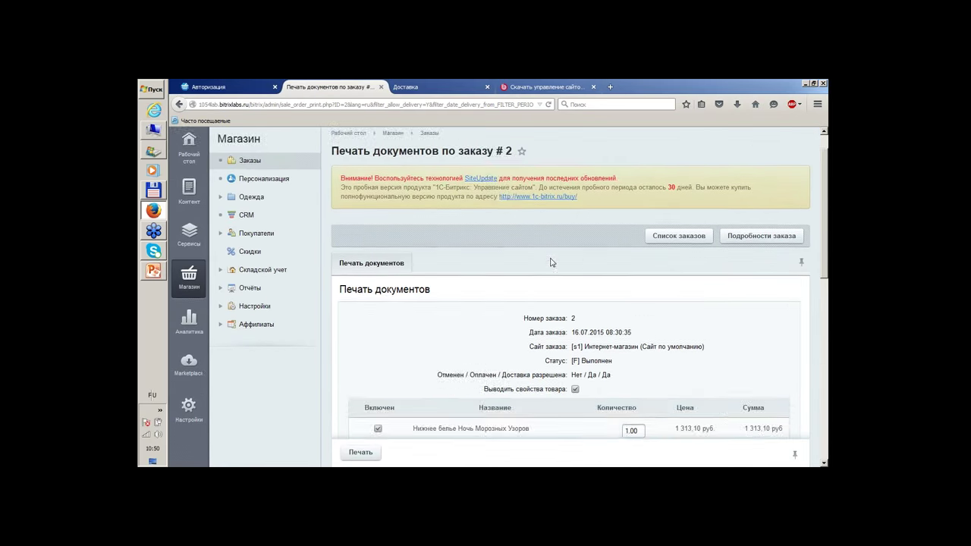
scroll(557, 262, "down", 10)
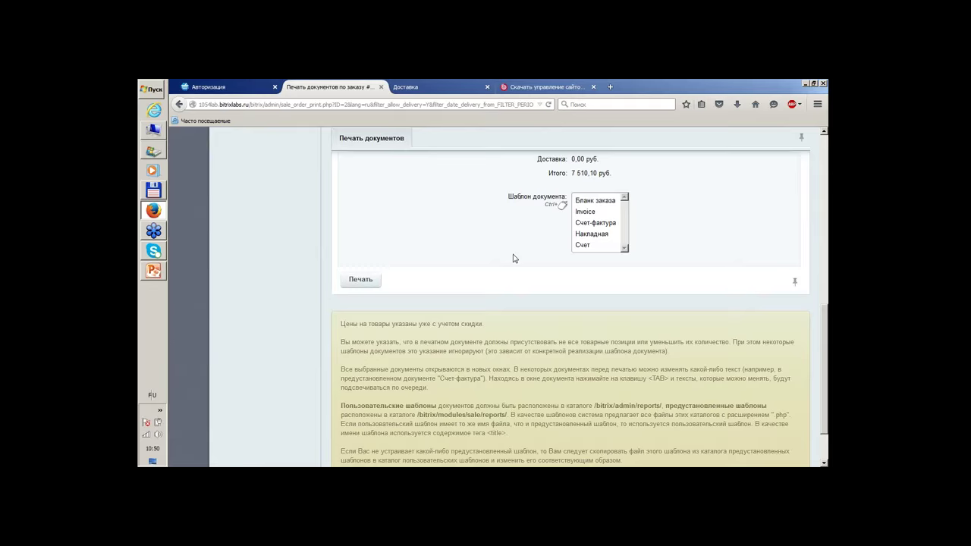
scroll(513, 258, "up", 10)
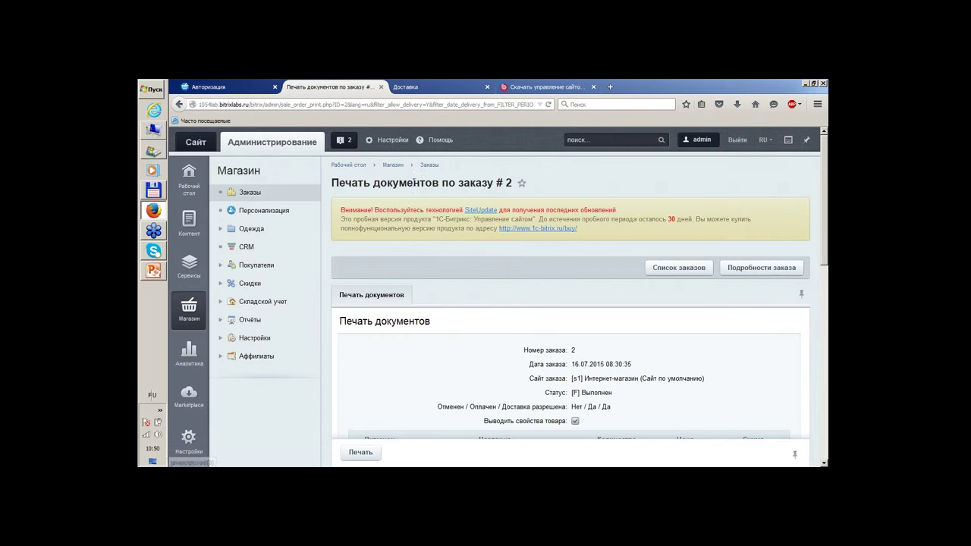